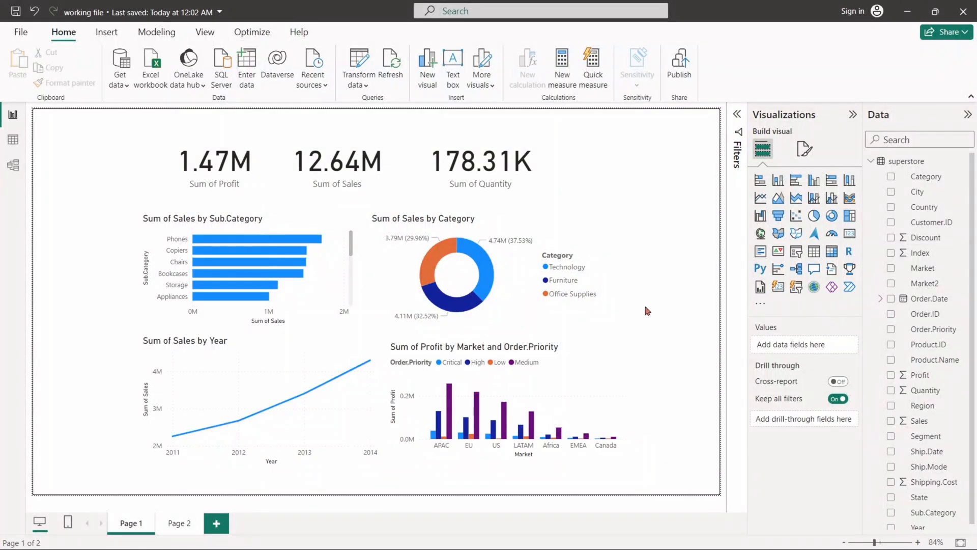
# - Move the Sum of Profit card left and the Sum of Quantity card right
pyautogui.moveTo(174, 163)
pyautogui.click(205, 145)
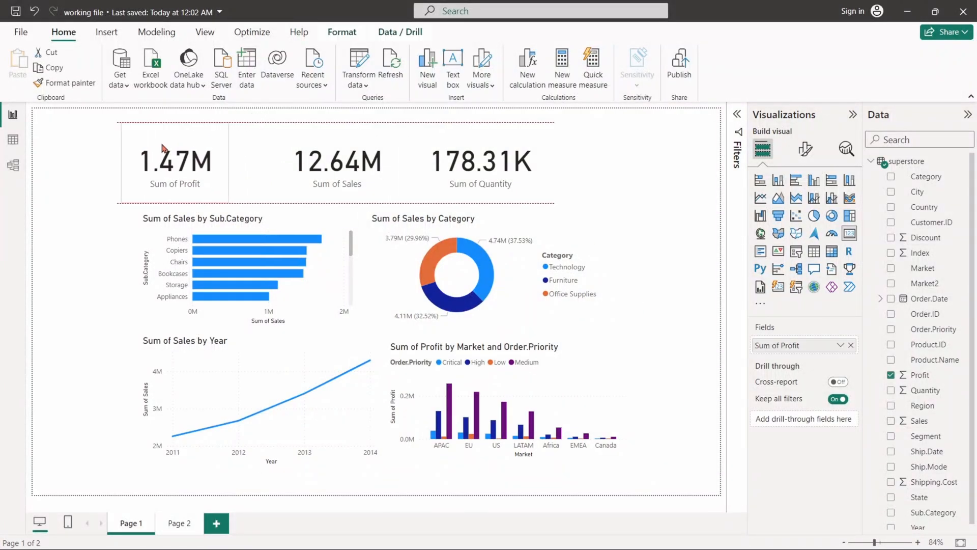
pyautogui.moveTo(205, 145); pyautogui.dragTo(180, 147)
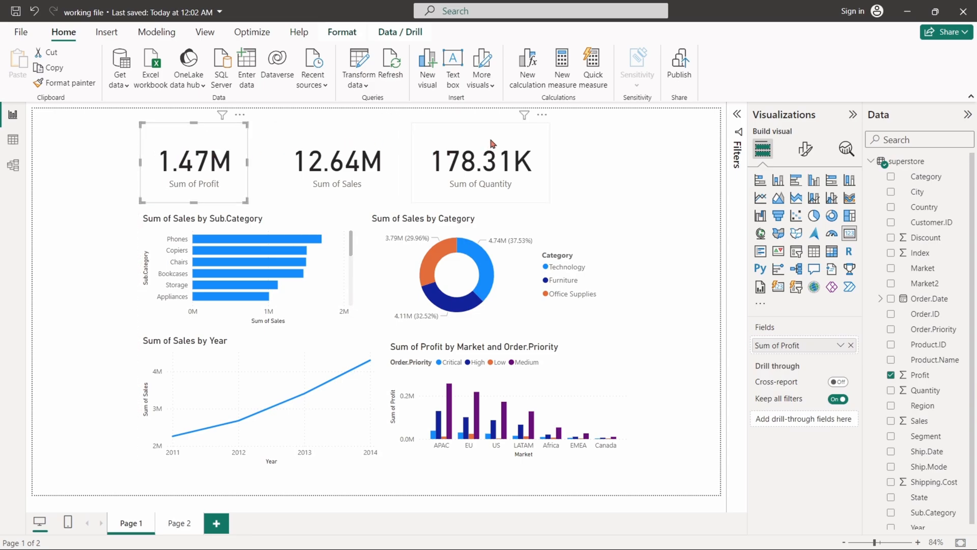
pyautogui.moveTo(492, 142); pyautogui.dragTo(554, 136)
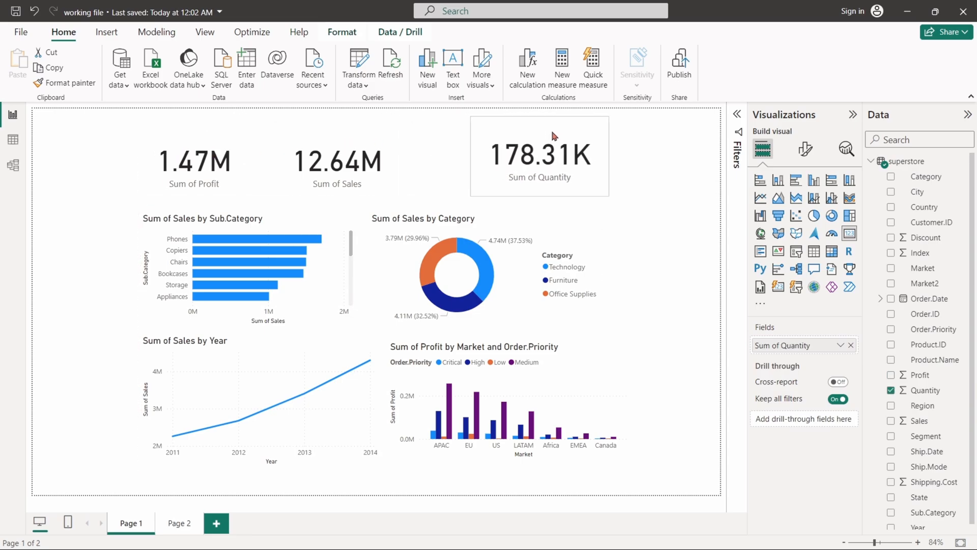
# - Widen the Sum of Sales card between the other two KPI cards
pyautogui.click(389, 149)
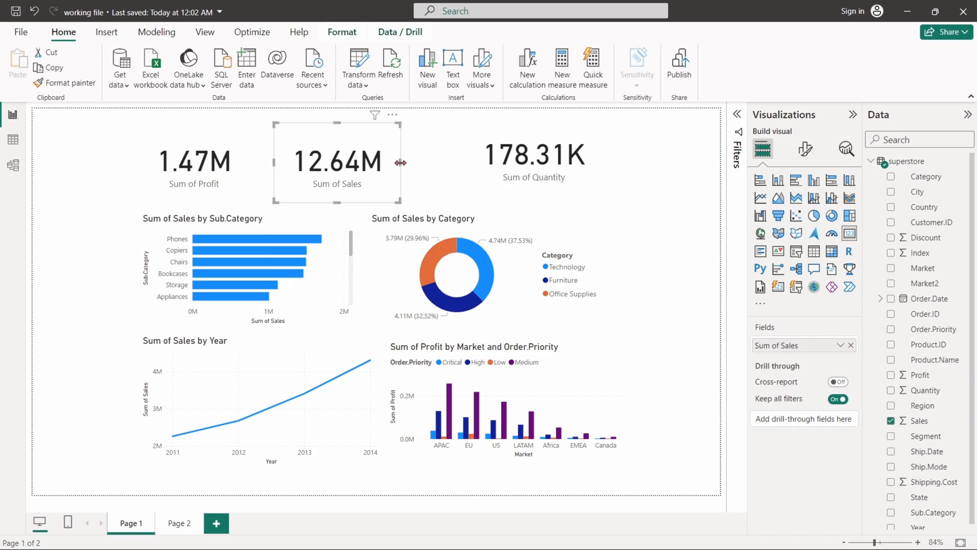
pyautogui.click(399, 160)
pyautogui.click(398, 162)
pyautogui.moveTo(400, 164); pyautogui.dragTo(434, 161)
pyautogui.click(635, 196)
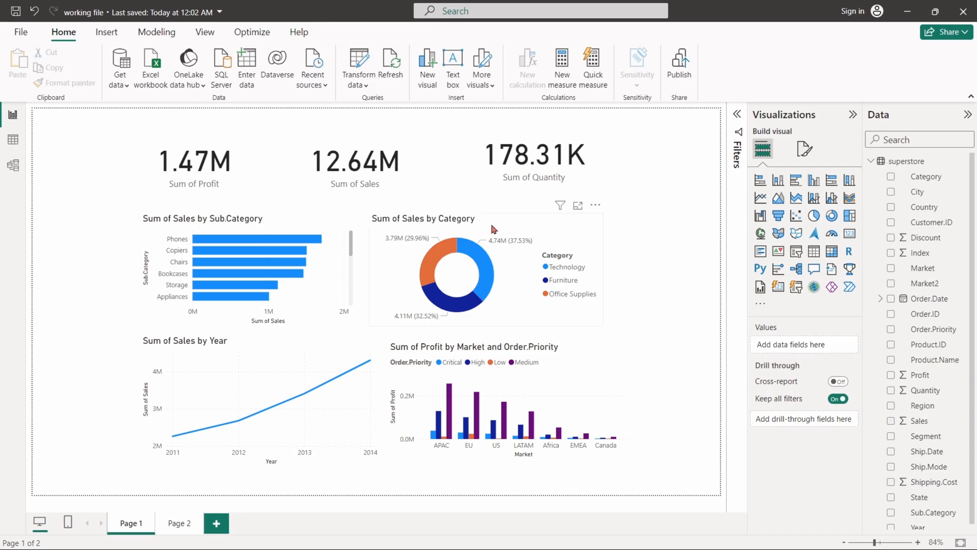
# - Select the donut, the Sales by Sub.Category bar chart and the Profit by Market chart in turn
pyautogui.click(493, 228)
pyautogui.click(295, 228)
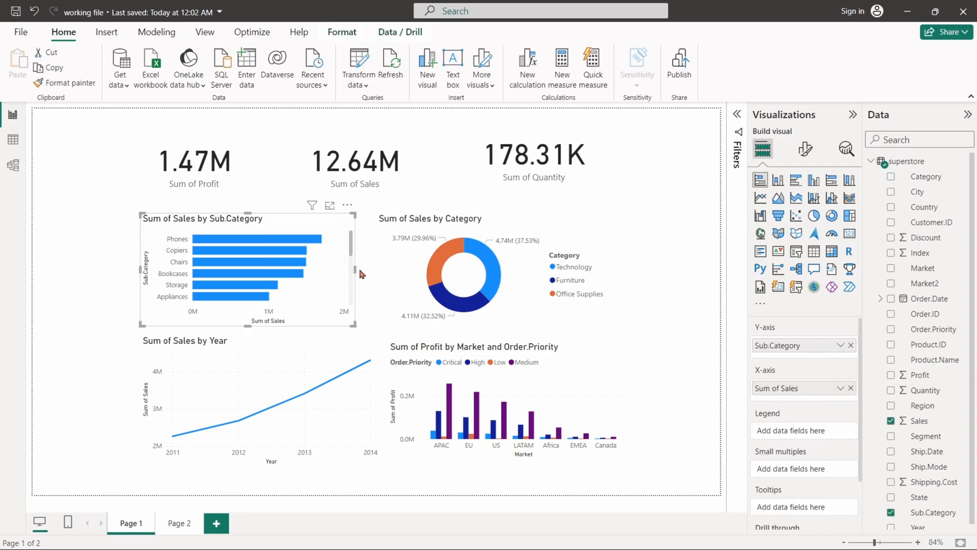
pyautogui.moveTo(356, 269); pyautogui.dragTo(367, 269)
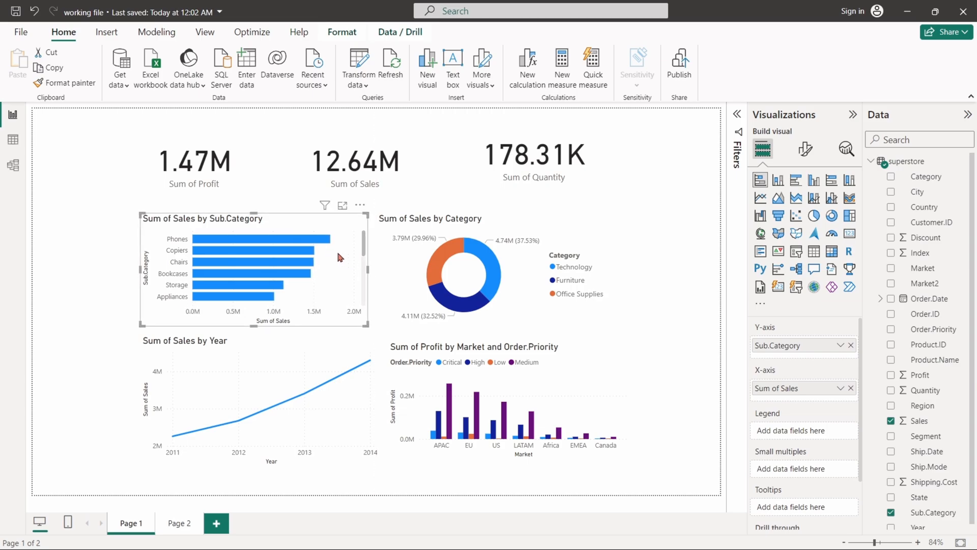
pyautogui.scroll(-5, 337, 249)
pyautogui.scroll(5, 332, 260)
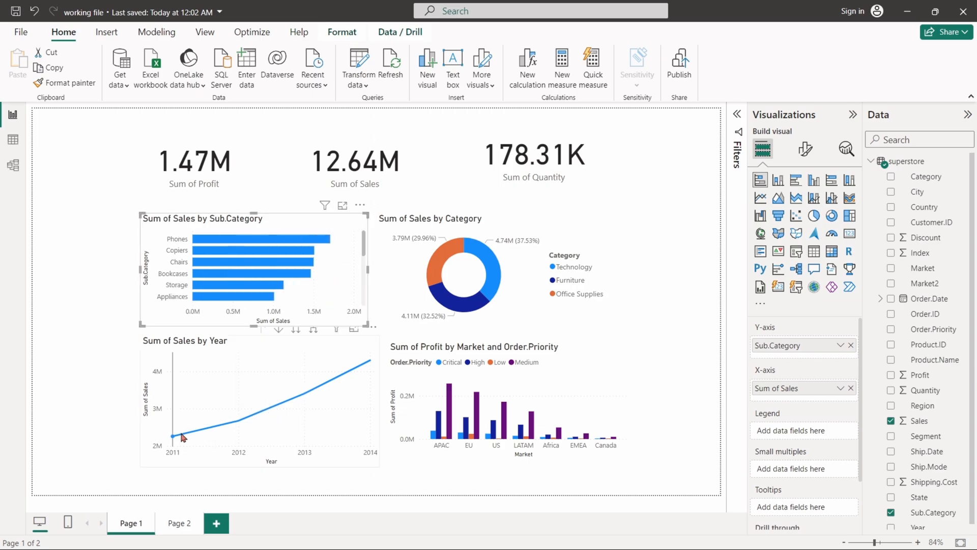
pyautogui.click(571, 361)
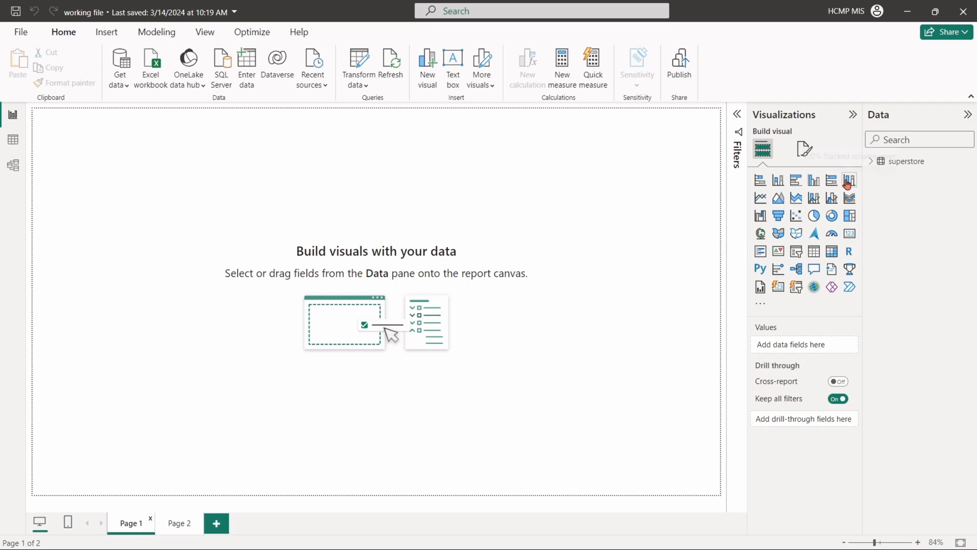
# - Add an empty stacked bar chart, centre and enlarge it, and expand the superstore fields
pyautogui.click(759, 181)
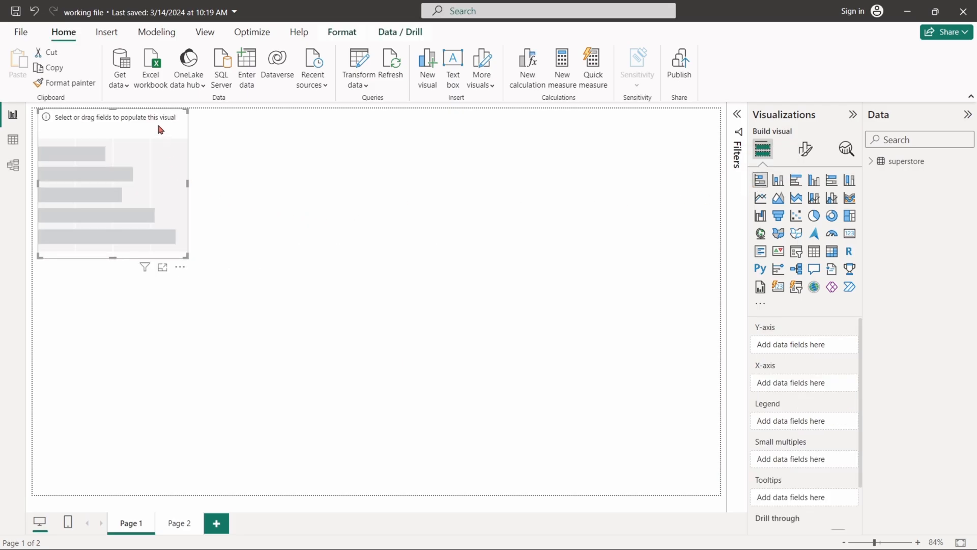
pyautogui.moveTo(159, 130); pyautogui.dragTo(387, 226)
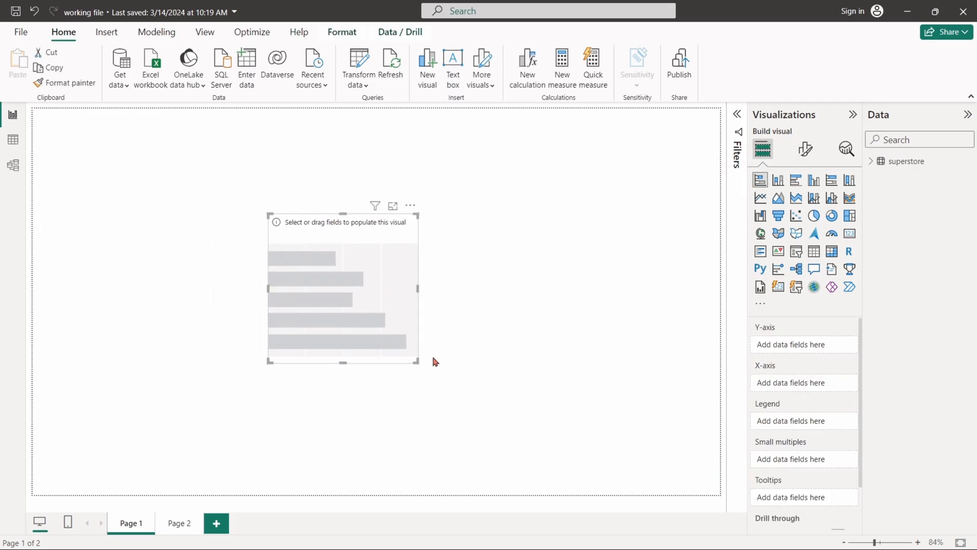
pyautogui.moveTo(416, 362); pyautogui.dragTo(527, 403)
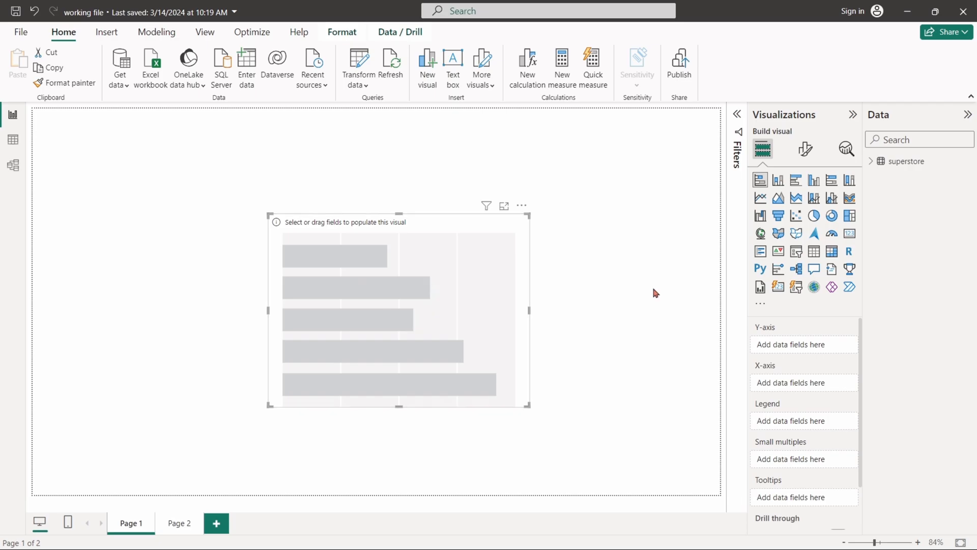
pyautogui.click(870, 161)
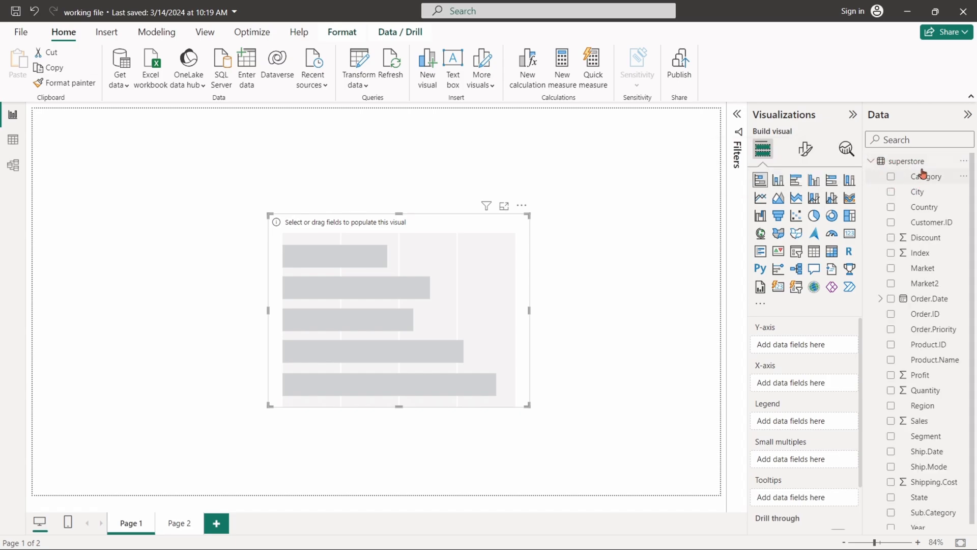
# - Plot Sum of Sales by Category with Category on the Y-axis and Sales on the X-axis, then widen it
pyautogui.moveTo(924, 176); pyautogui.dragTo(814, 343)
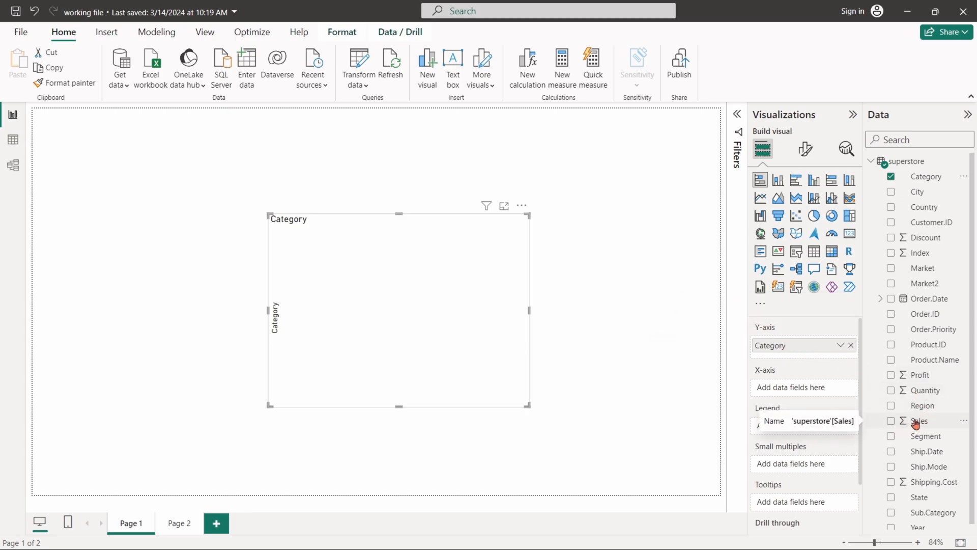
pyautogui.moveTo(919, 425); pyautogui.dragTo(807, 390)
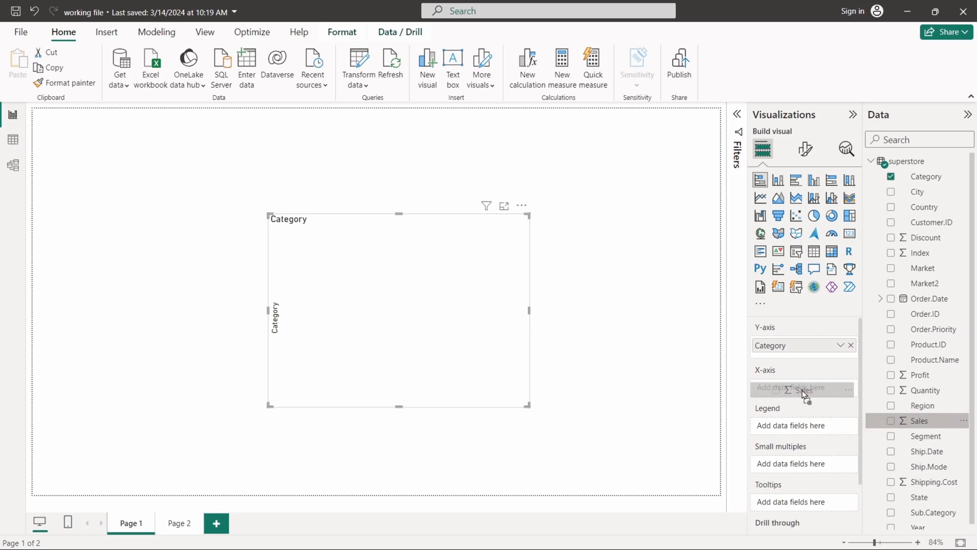
pyautogui.moveTo(808, 390); pyautogui.dragTo(805, 389)
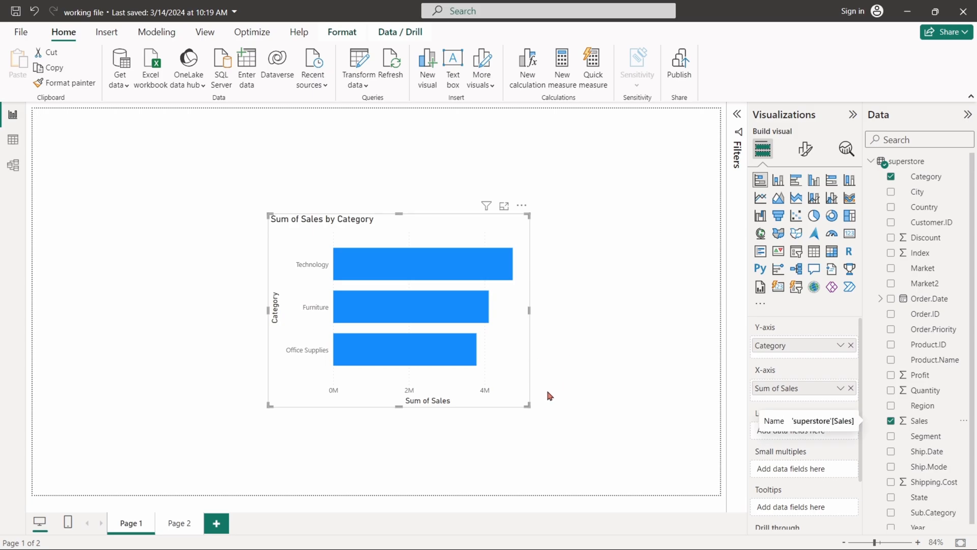
pyautogui.moveTo(529, 404); pyautogui.dragTo(563, 401)
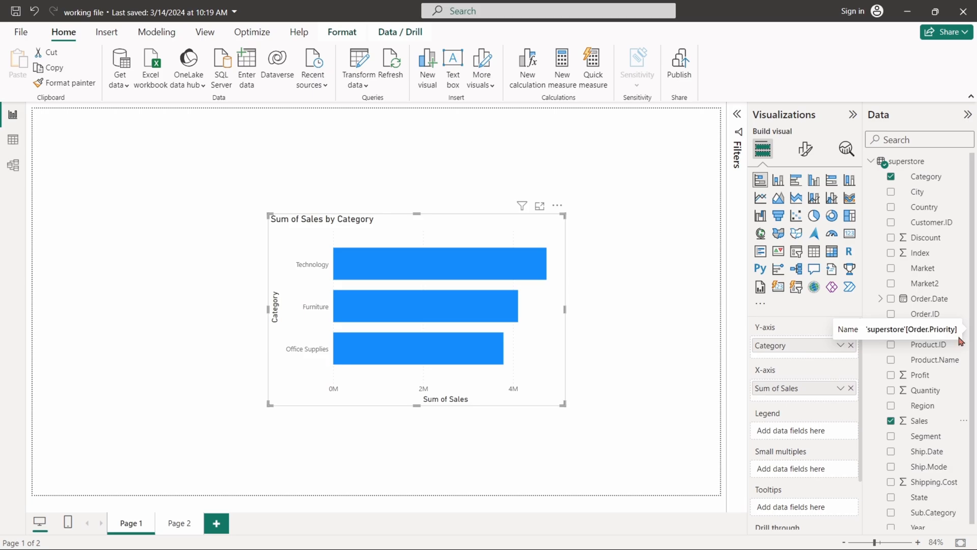
# - Split the chart into Order.Priority small multiples and enlarge and reposition it
pyautogui.moveTo(932, 329)
pyautogui.mouseDown()
pyautogui.moveTo(892, 346)
pyautogui.moveTo(815, 470)
pyautogui.mouseUp()
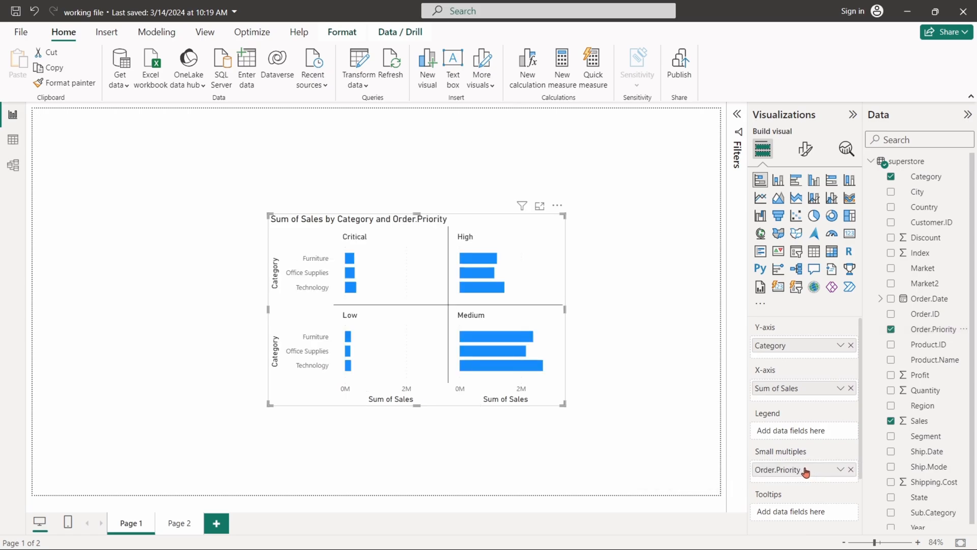
pyautogui.moveTo(564, 405); pyautogui.dragTo(663, 414)
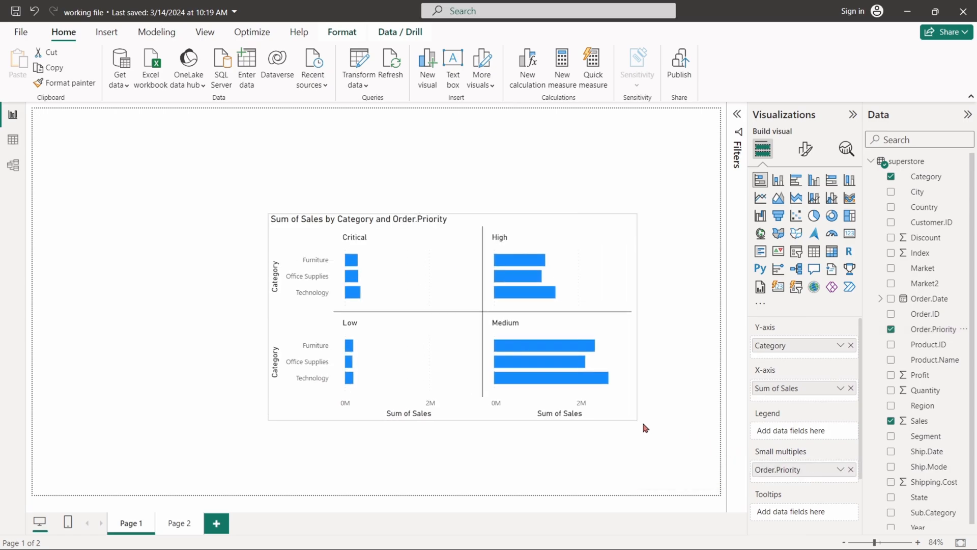
pyautogui.moveTo(617, 223); pyautogui.dragTo(516, 201)
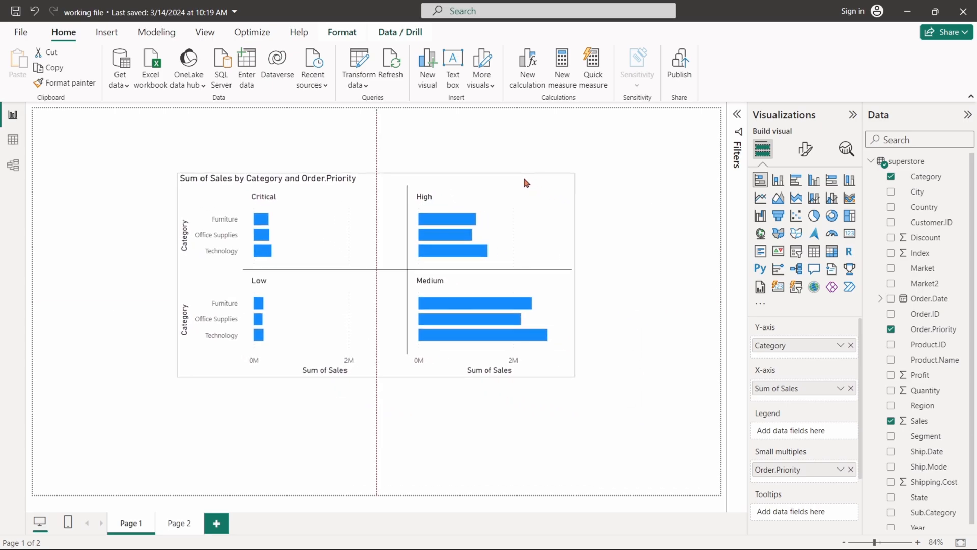
pyautogui.moveTo(563, 396); pyautogui.dragTo(612, 427)
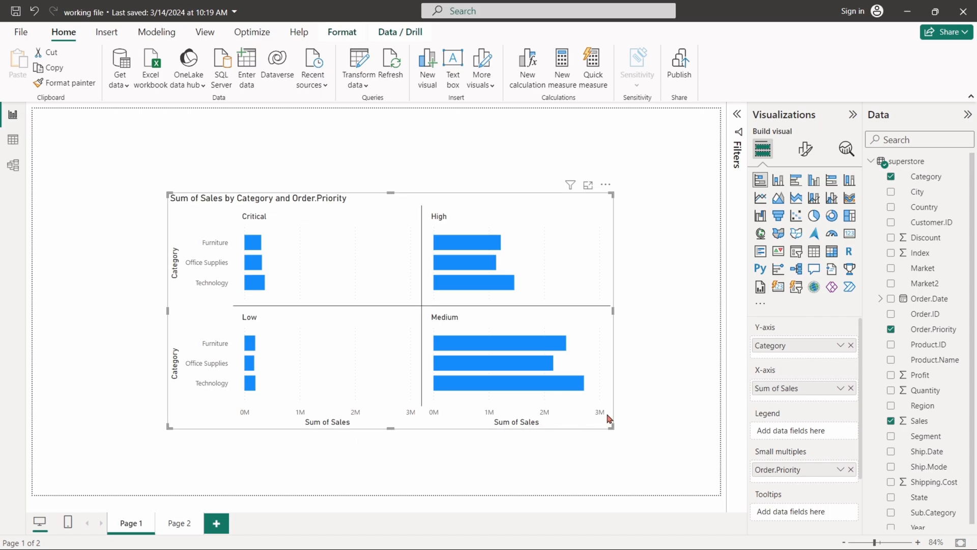
# - Delete the small-multiples chart and place an enlarged stacked column chart near the centre
pyautogui.press('Delete')
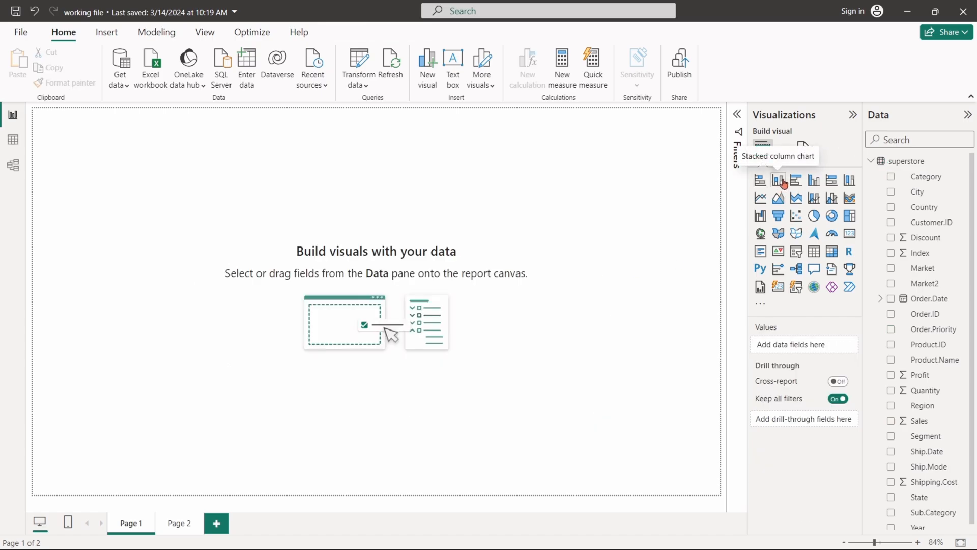
pyautogui.click(778, 181)
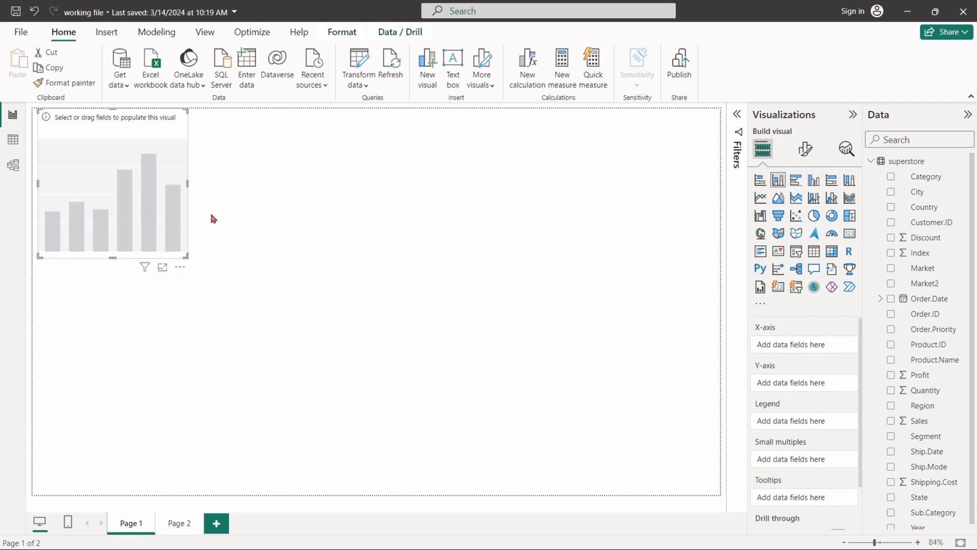
pyautogui.moveTo(138, 199); pyautogui.dragTo(367, 290)
pyautogui.moveTo(444, 373); pyautogui.dragTo(592, 424)
pyautogui.moveTo(534, 381); pyautogui.dragTo(481, 359)
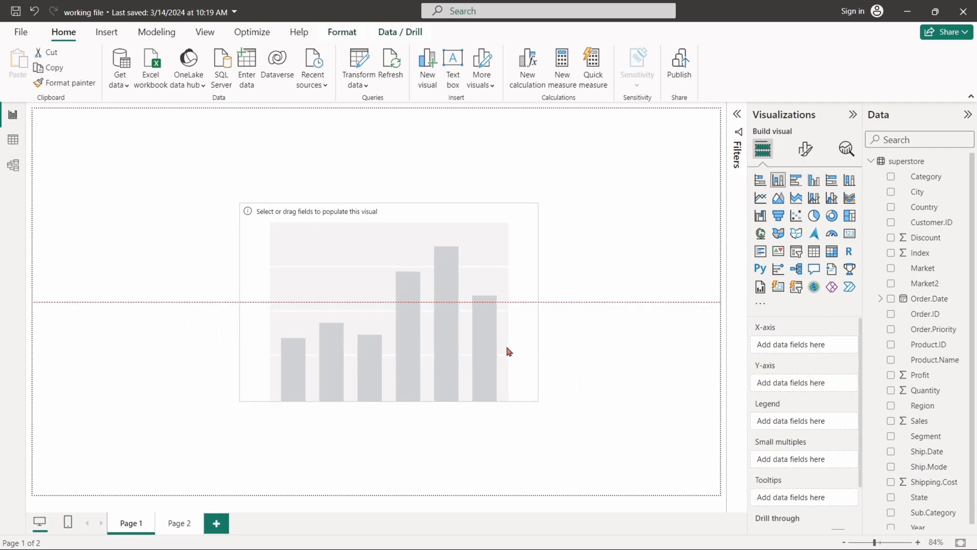
pyautogui.scroll(-1, 924, 428)
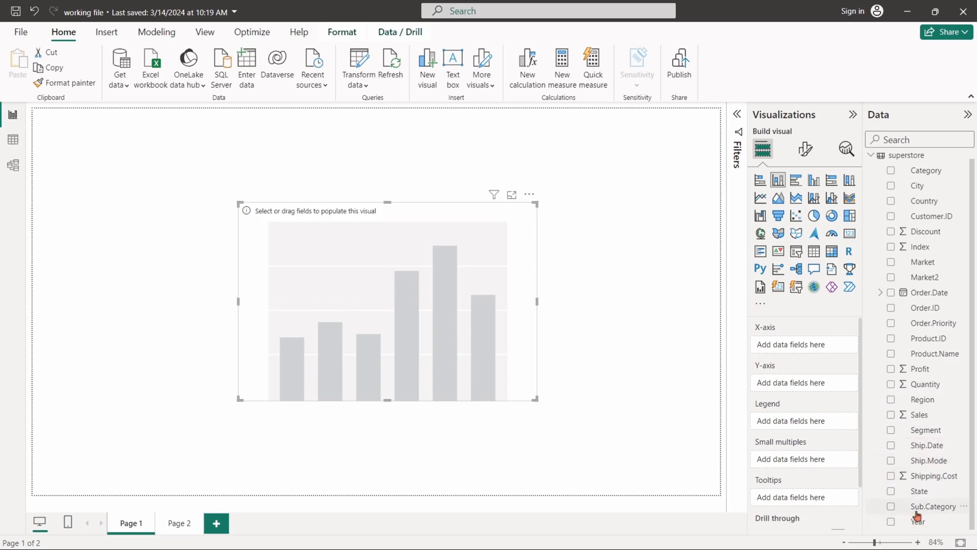
# - Plot Sum of Sales by Sub.Category columns, stretch the chart wide, then delete it
pyautogui.moveTo(930, 507); pyautogui.dragTo(818, 347)
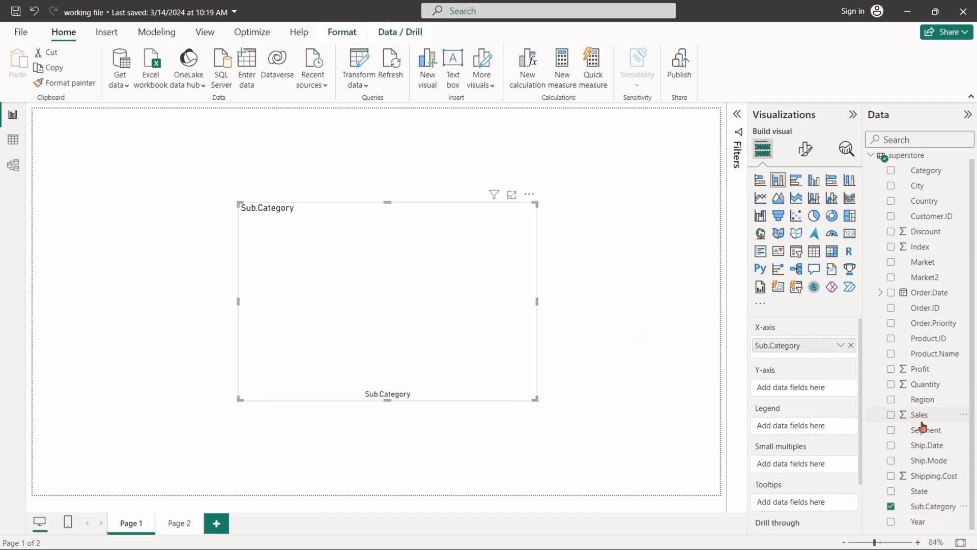
pyautogui.moveTo(915, 420); pyautogui.dragTo(807, 390)
pyautogui.moveTo(537, 301); pyautogui.dragTo(673, 308)
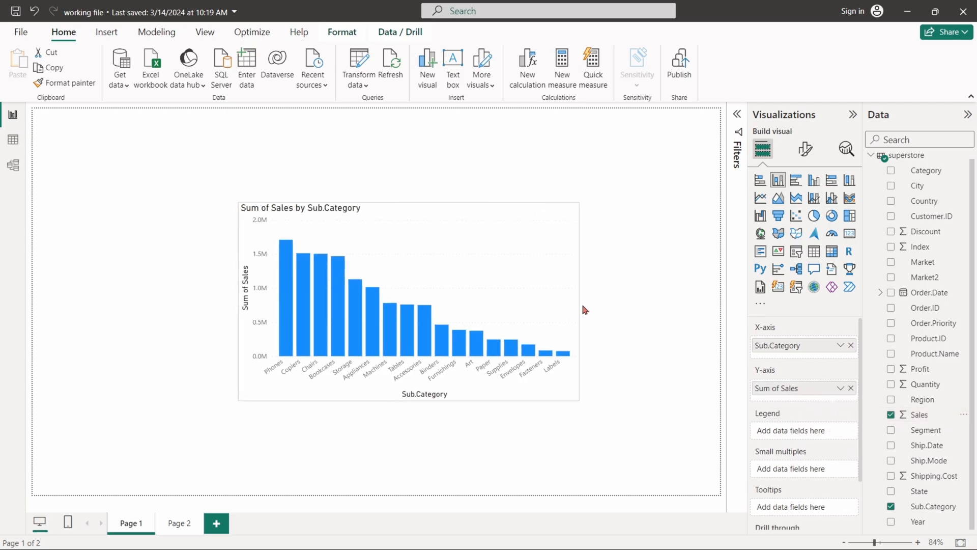
pyautogui.moveTo(238, 302); pyautogui.dragTo(120, 301)
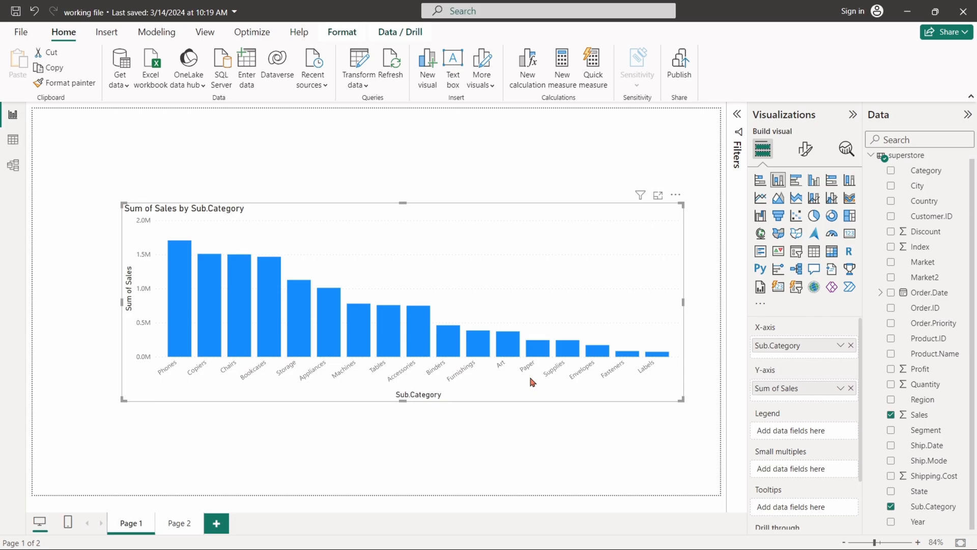
pyautogui.press('Delete')
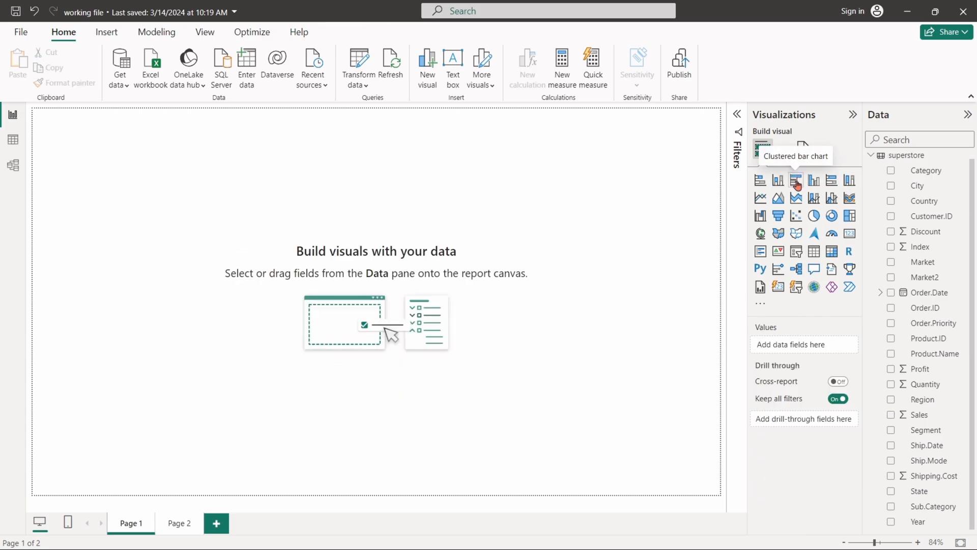
# - Insert a clustered bar chart and size it near the page centre
pyautogui.click(796, 182)
pyautogui.moveTo(114, 183); pyautogui.dragTo(275, 283)
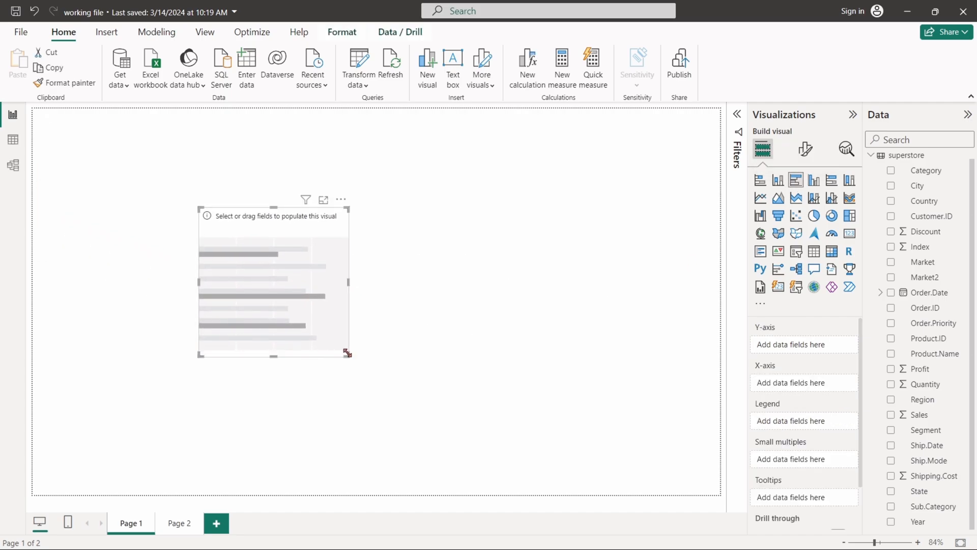
pyautogui.moveTo(352, 359); pyautogui.dragTo(568, 402)
pyautogui.moveTo(534, 337); pyautogui.dragTo(527, 325)
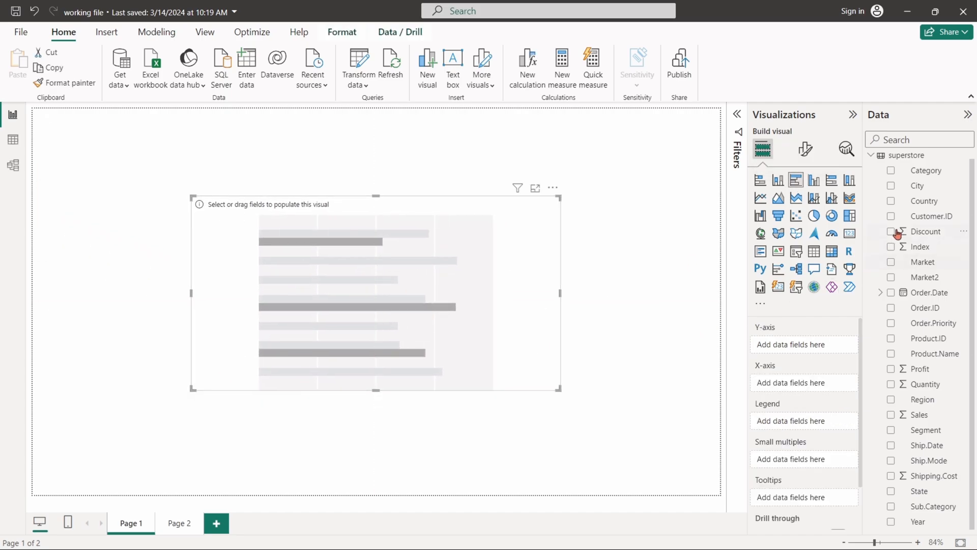
# - Plot Sum of Sales by Category with Order.Priority as the legend and make the chart taller
pyautogui.moveTo(926, 171); pyautogui.dragTo(818, 344)
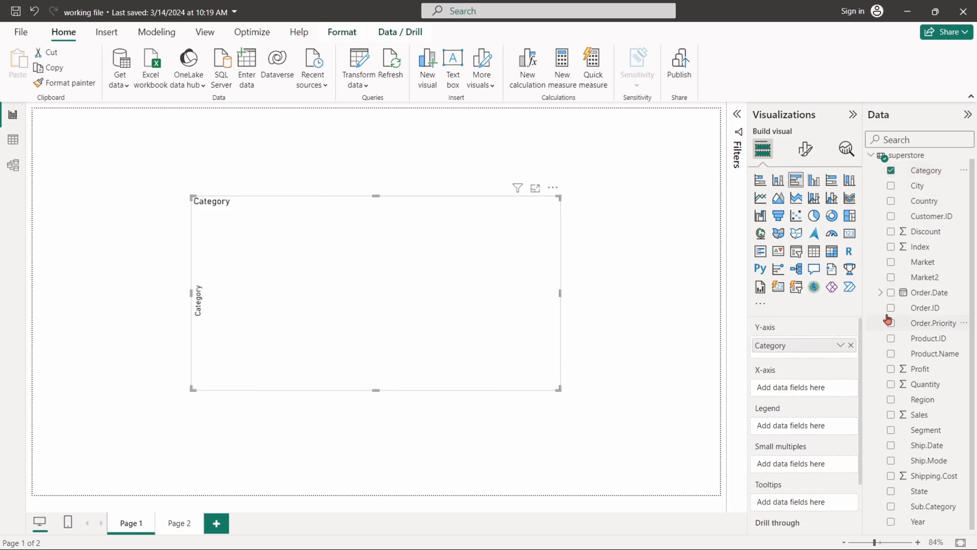
pyautogui.moveTo(918, 414); pyautogui.dragTo(807, 387)
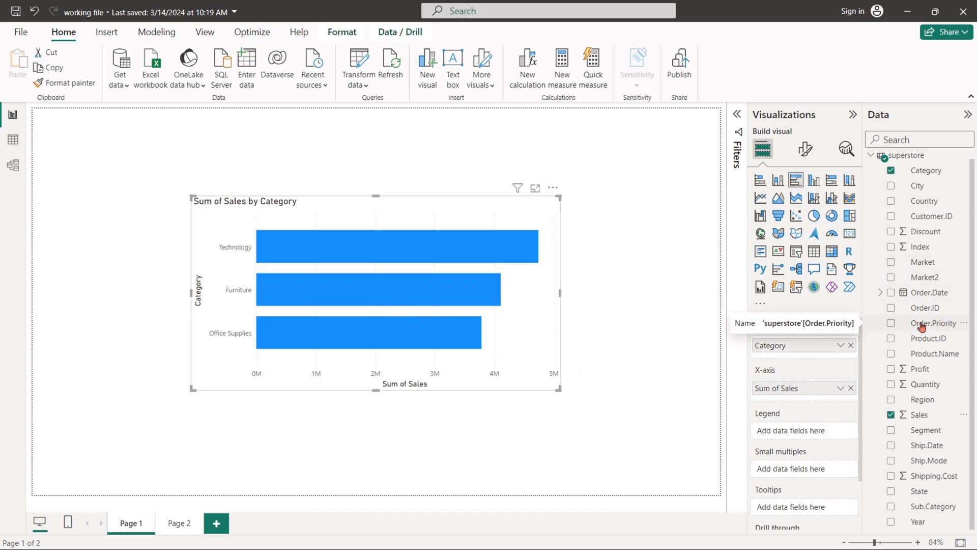
pyautogui.moveTo(933, 323); pyautogui.dragTo(809, 432)
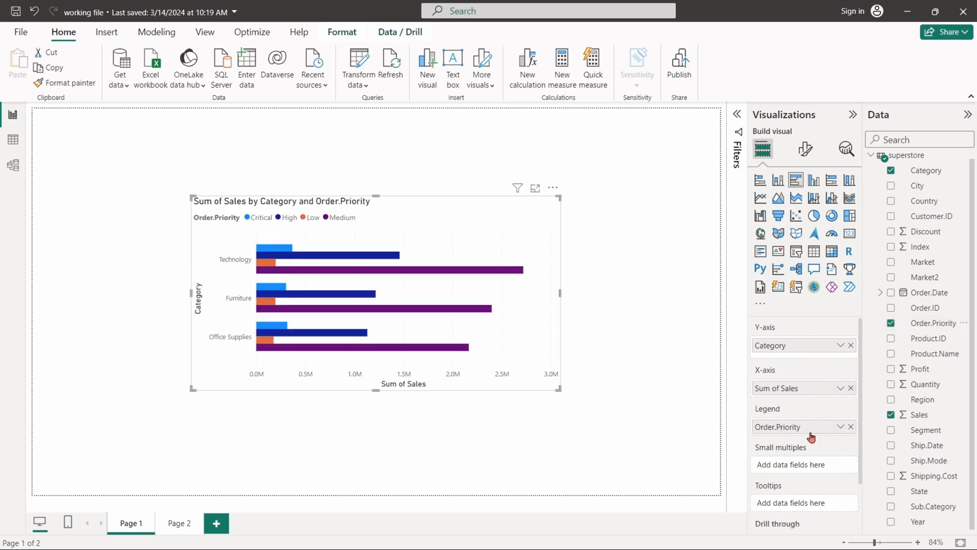
pyautogui.moveTo(559, 390); pyautogui.dragTo(562, 455)
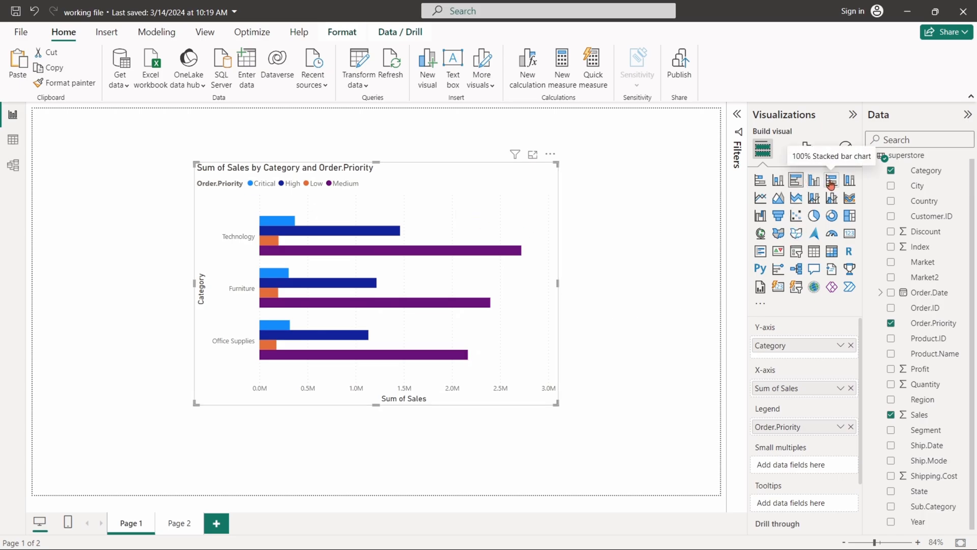
# - Convert the chart to a 100% stacked bar chart and adjust its width and top edge
pyautogui.click(831, 183)
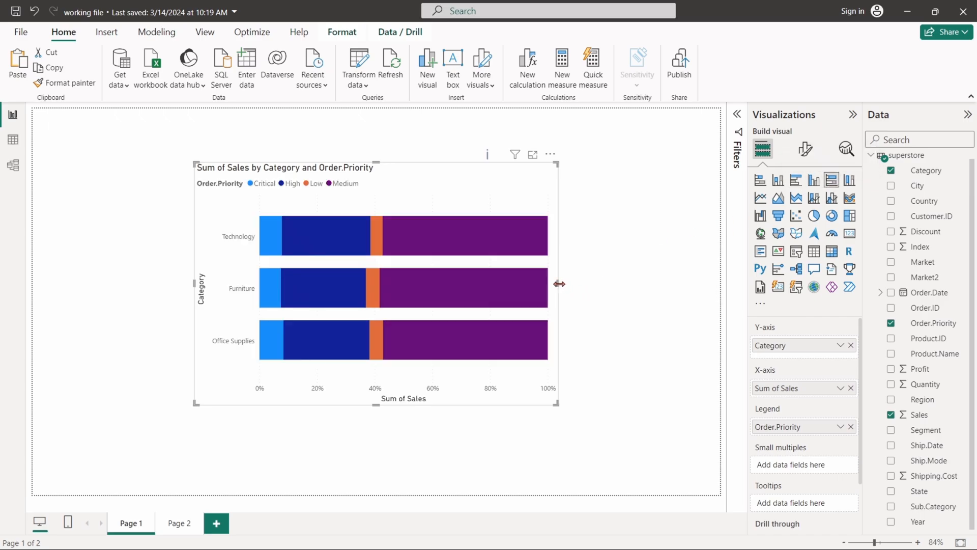
pyautogui.moveTo(559, 288); pyautogui.dragTo(601, 282)
pyautogui.moveTo(397, 164); pyautogui.dragTo(397, 174)
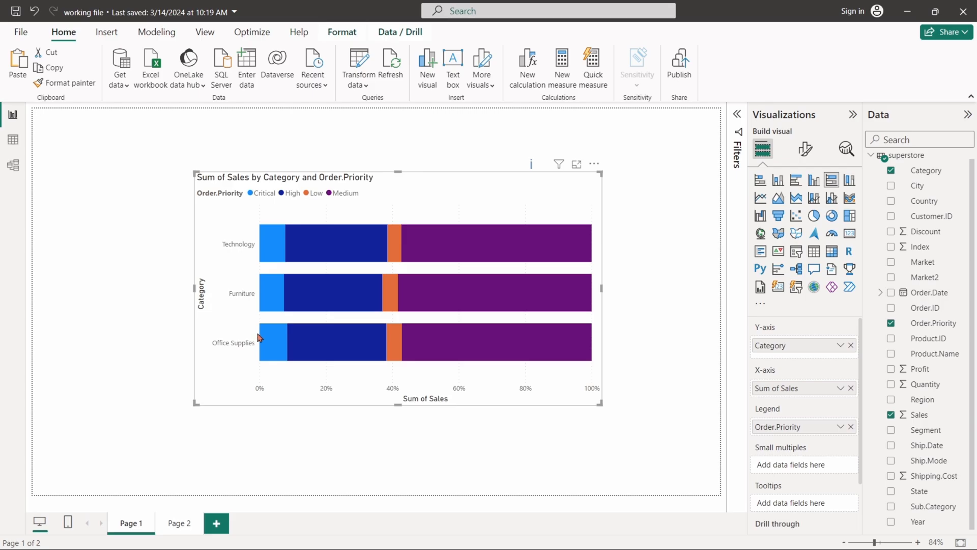
pyautogui.moveTo(601, 288); pyautogui.dragTo(583, 289)
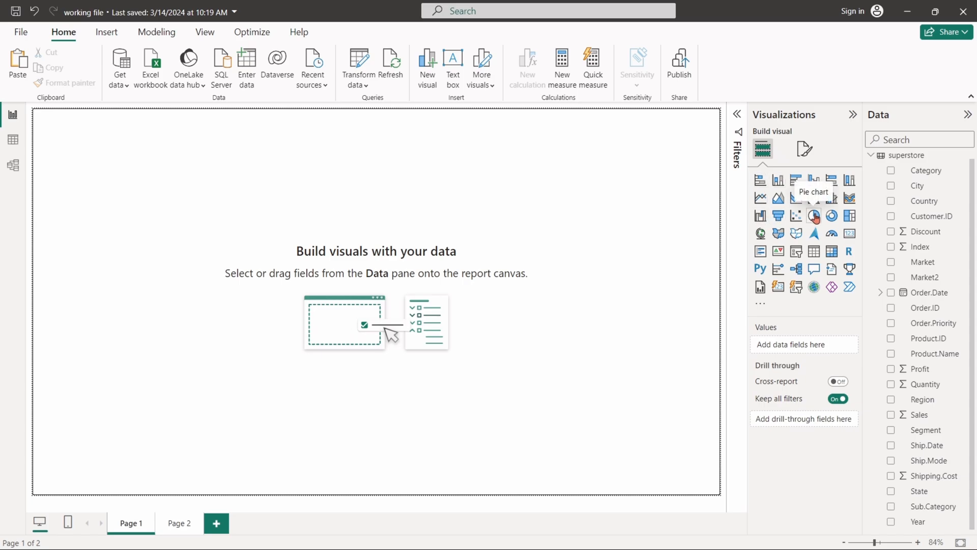
# - Insert a pie chart and enlarge it near the page centre
pyautogui.click(814, 216)
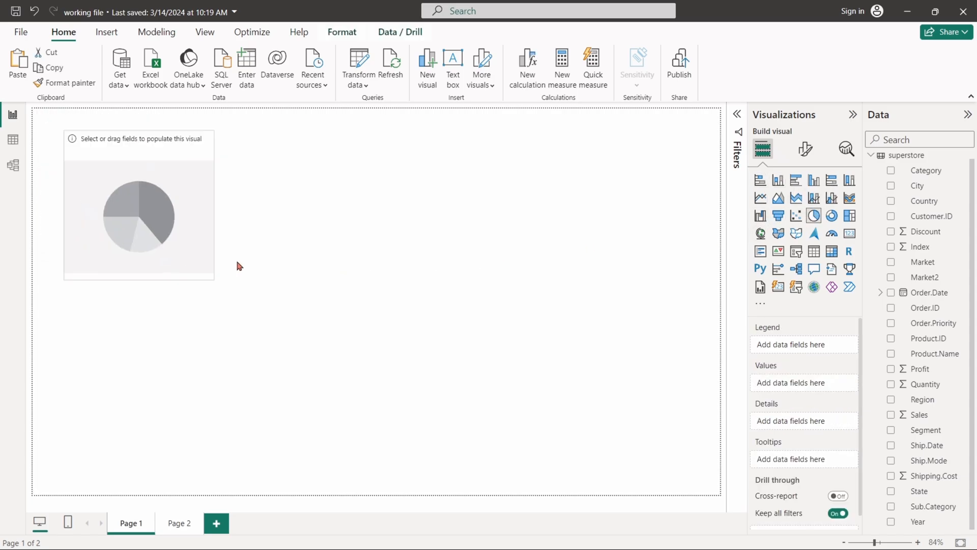
pyautogui.moveTo(152, 245); pyautogui.dragTo(298, 329)
pyautogui.moveTo(361, 371)
pyautogui.mouseDown()
pyautogui.moveTo(522, 410)
pyautogui.moveTo(491, 363)
pyautogui.mouseUp()
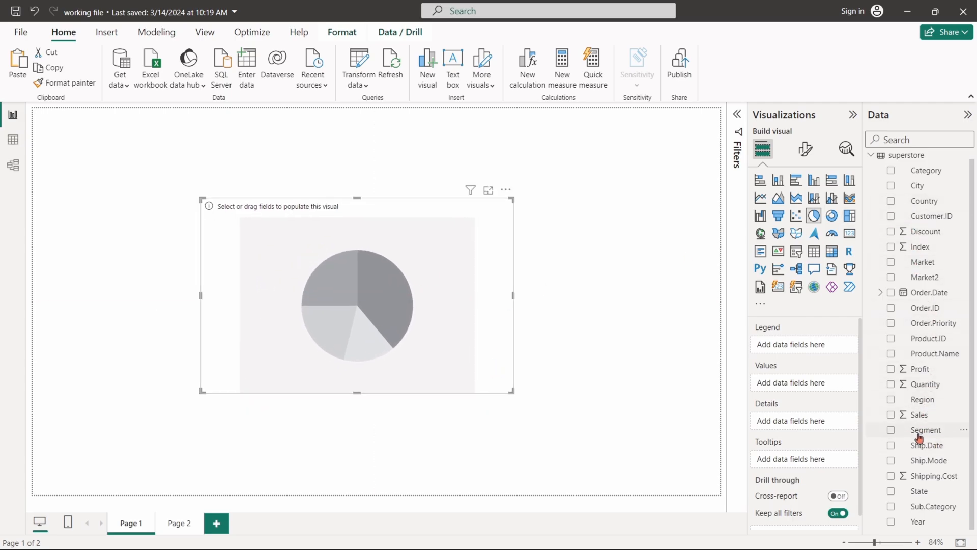
# - Show Sum of Sales by Segment in the pie, then narrow and reposition it
pyautogui.moveTo(925, 430); pyautogui.dragTo(802, 344)
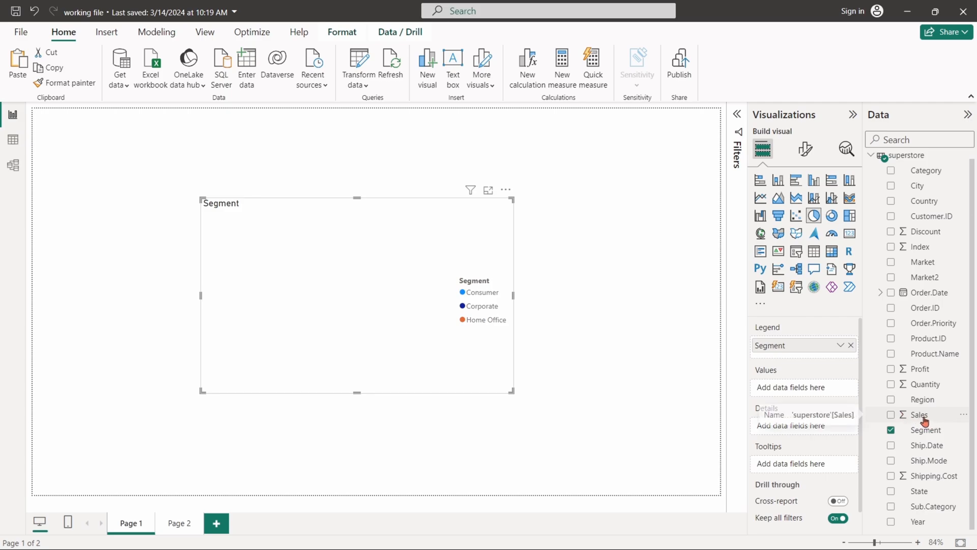
pyautogui.moveTo(919, 414); pyautogui.dragTo(794, 388)
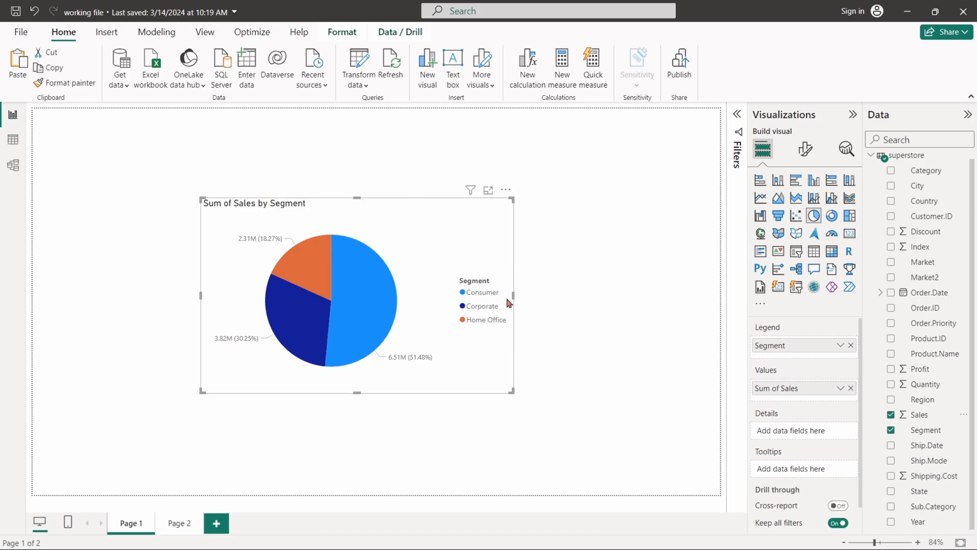
pyautogui.moveTo(512, 295); pyautogui.dragTo(502, 300)
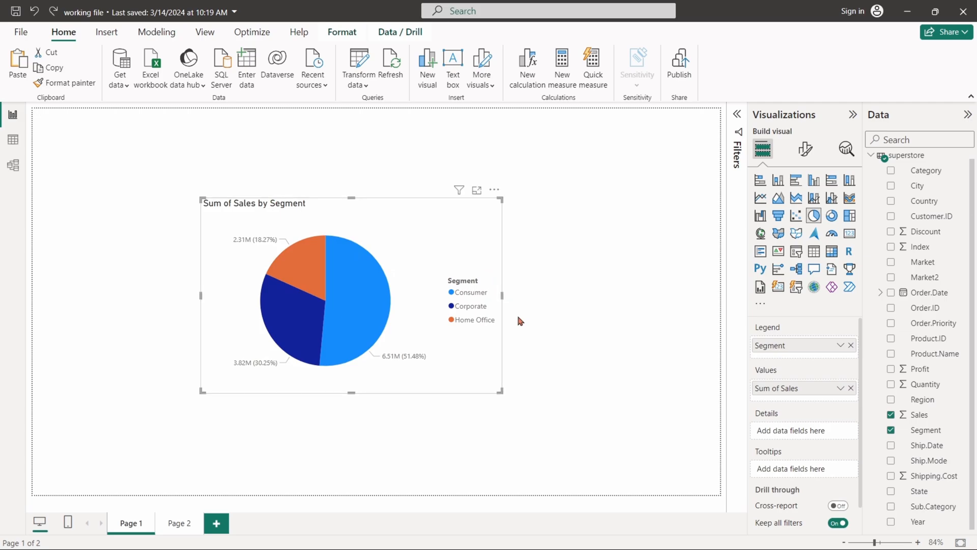
pyautogui.moveTo(361, 217); pyautogui.dragTo(415, 230)
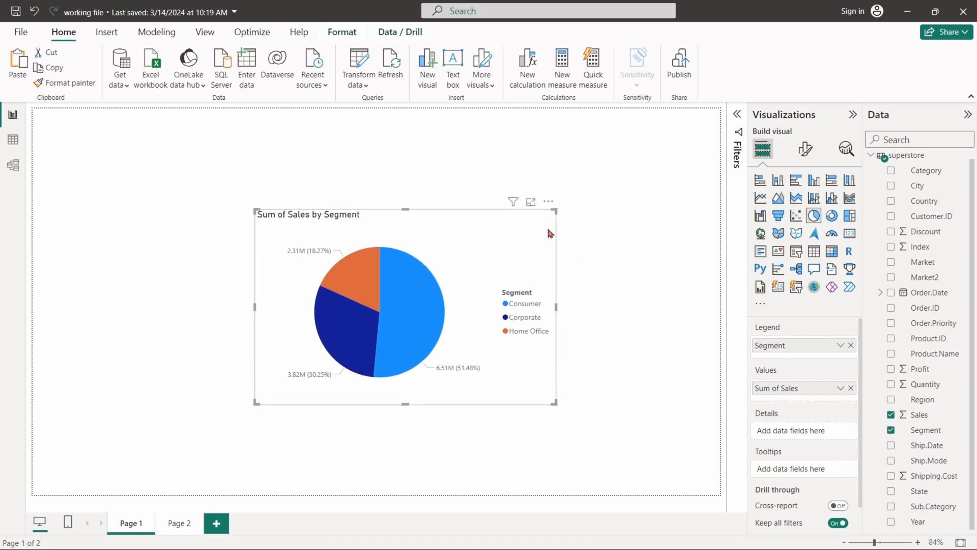
# - Convert the Sales by Segment pie into a donut chart and nudge it up and left
pyautogui.moveTo(547, 225); pyautogui.dragTo(533, 234)
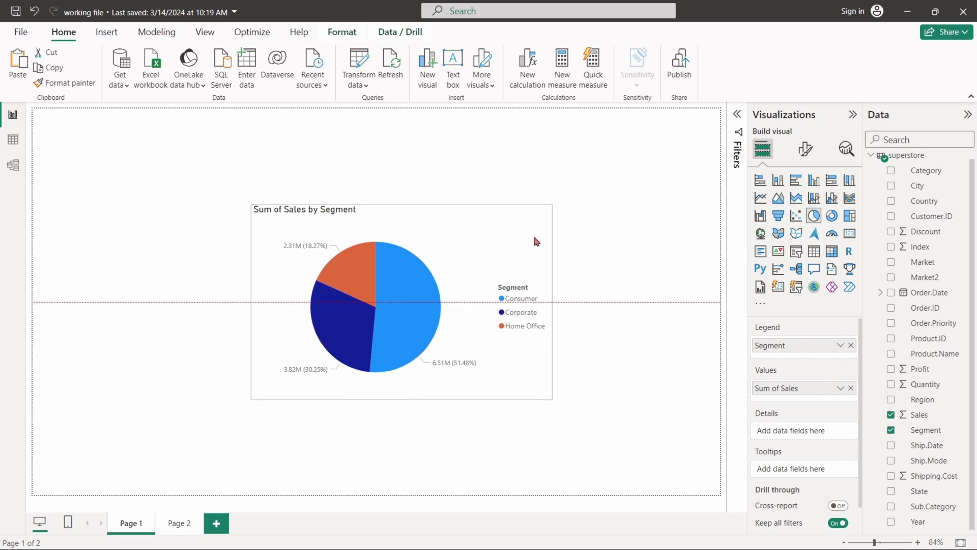
pyautogui.click(831, 216)
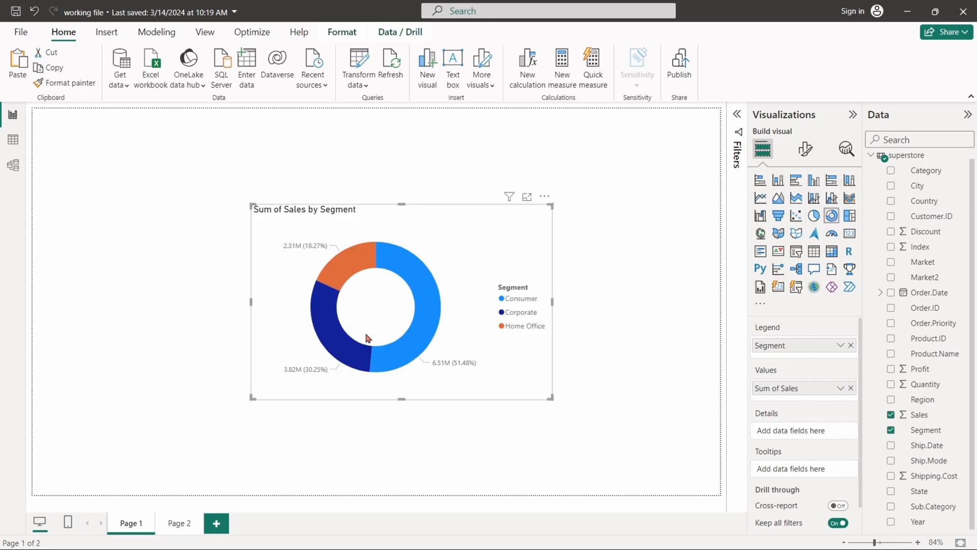
pyautogui.moveTo(424, 227); pyautogui.dragTo(420, 218)
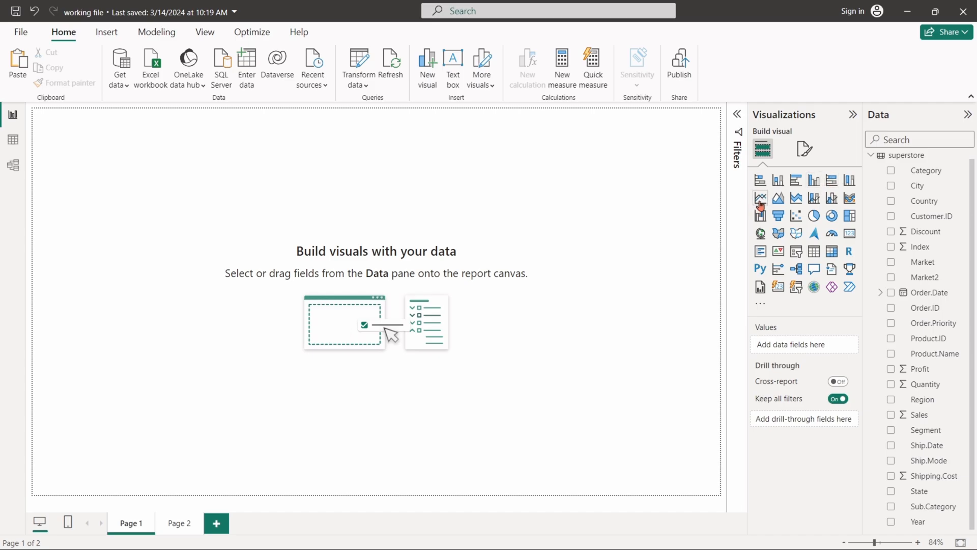
# - Insert a line chart, enlarge it and shift it toward the page centre
pyautogui.click(761, 197)
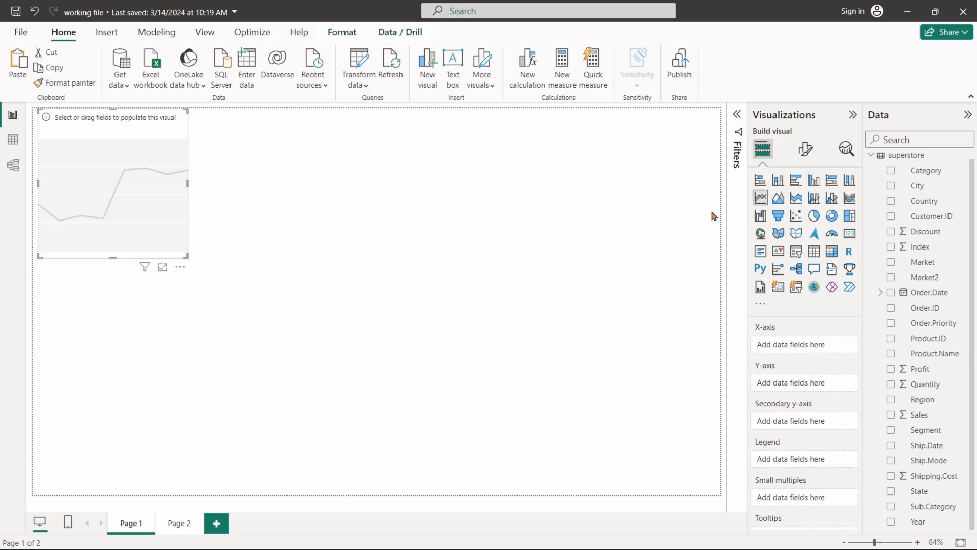
pyautogui.moveTo(115, 183); pyautogui.dragTo(267, 260)
pyautogui.moveTo(337, 332); pyautogui.dragTo(510, 374)
pyautogui.moveTo(489, 329); pyautogui.dragTo(526, 341)
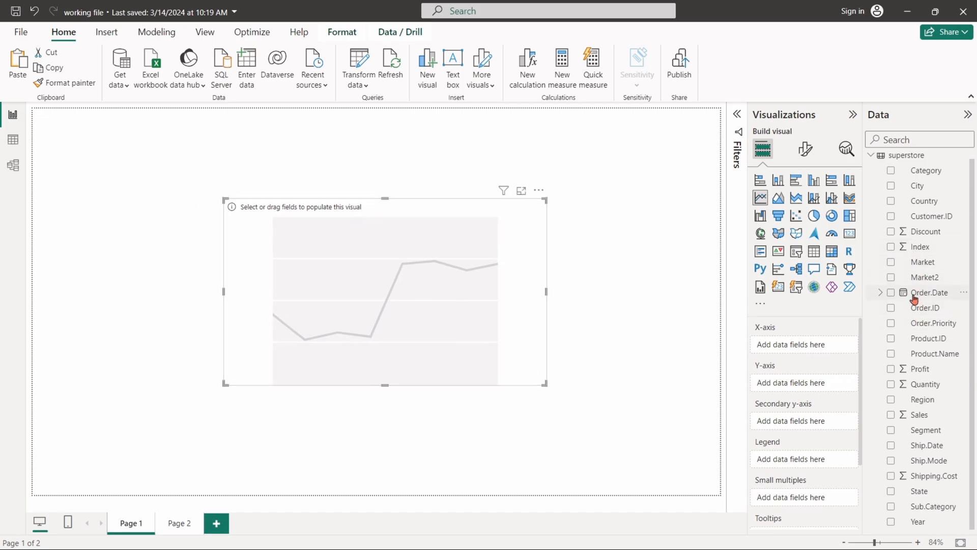
# - Plot Sum of Sales by Order.Date year and shorten the chart slightly
pyautogui.moveTo(928, 292); pyautogui.dragTo(824, 350)
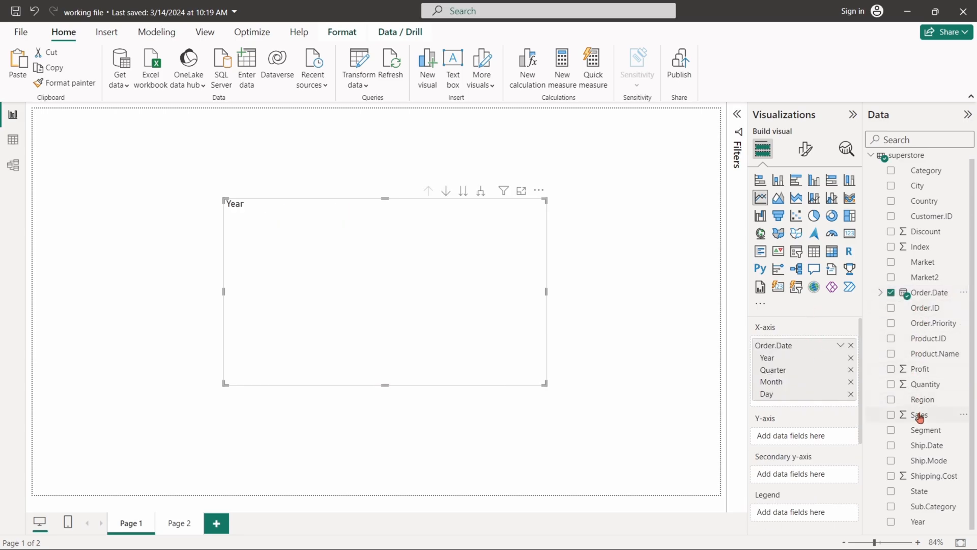
pyautogui.moveTo(919, 414)
pyautogui.mouseDown()
pyautogui.moveTo(815, 447)
pyautogui.moveTo(809, 439)
pyautogui.mouseUp()
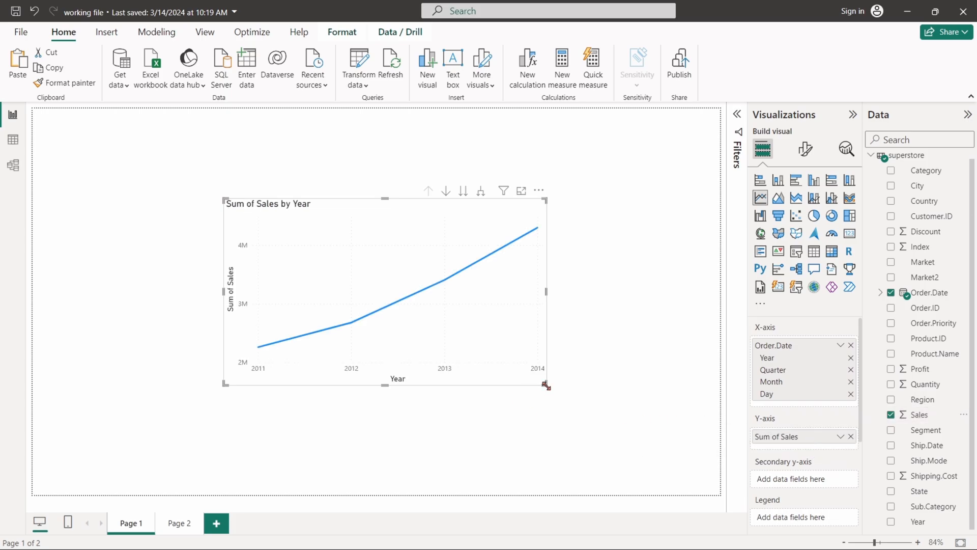
pyautogui.moveTo(546, 384); pyautogui.dragTo(543, 364)
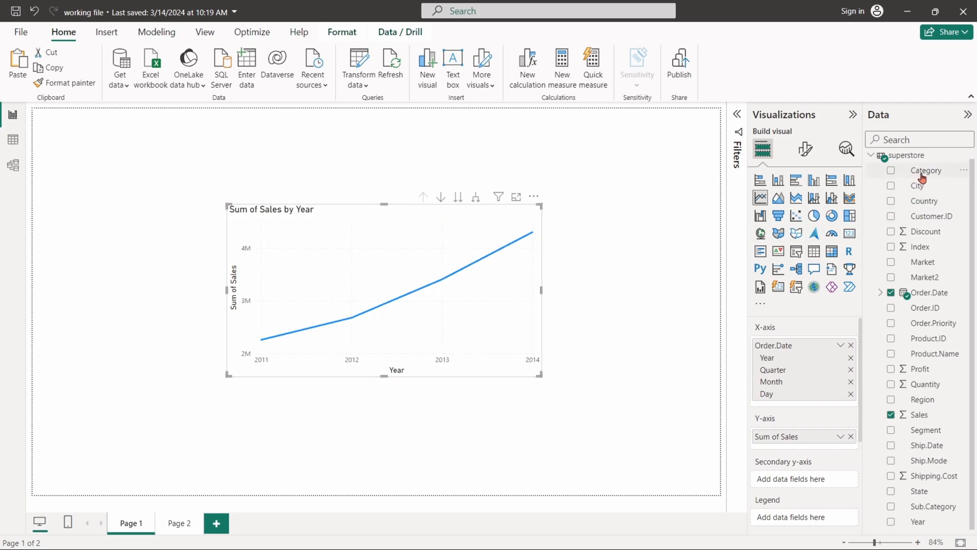
# - Split the line by Category into three lines, then undo to restore a single line
pyautogui.moveTo(926, 171); pyautogui.dragTo(814, 516)
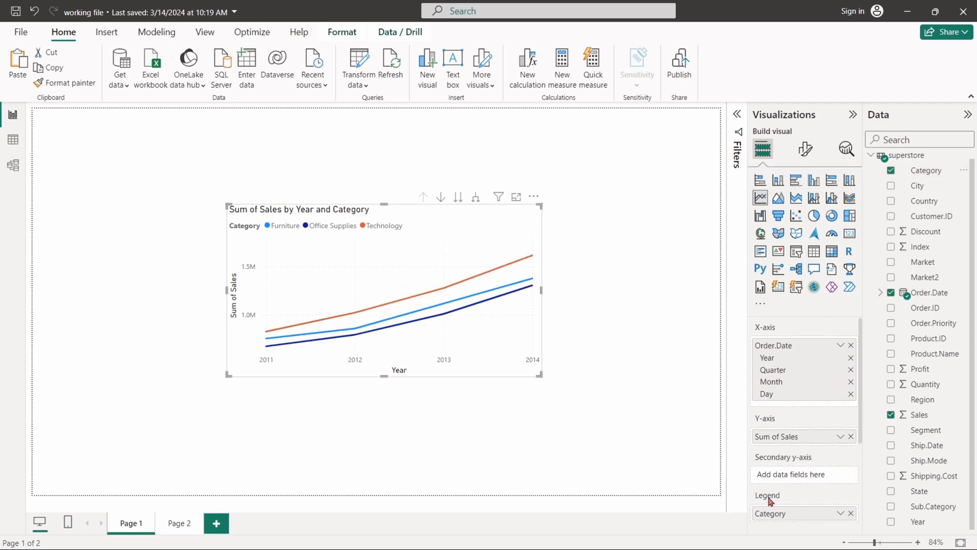
pyautogui.scroll(-3, 812, 480)
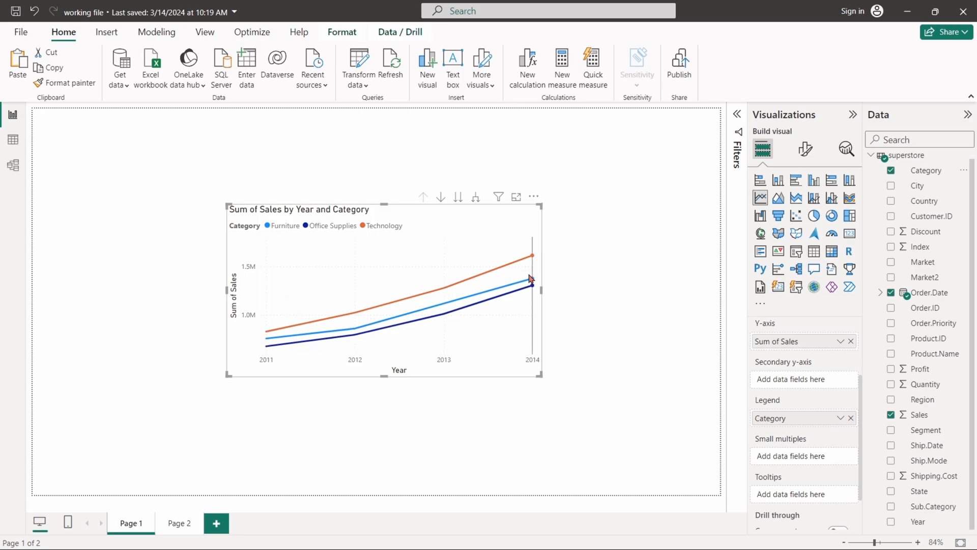
pyautogui.hotkey('ctrl', 'z')
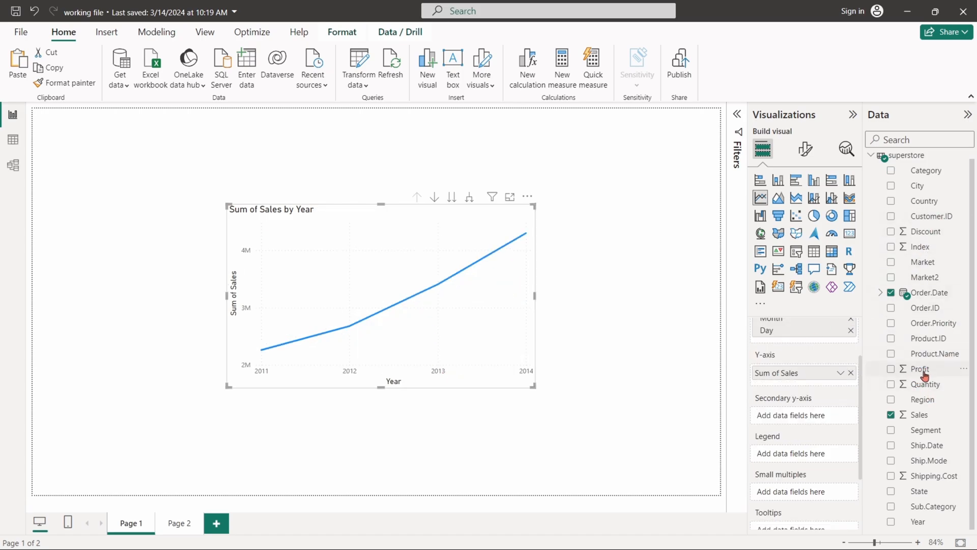
# - Plot Sum of Profit on a secondary y-axis, briefly try Category small multiples, then enlarge and reposition the chart
pyautogui.moveTo(923, 369); pyautogui.dragTo(804, 416)
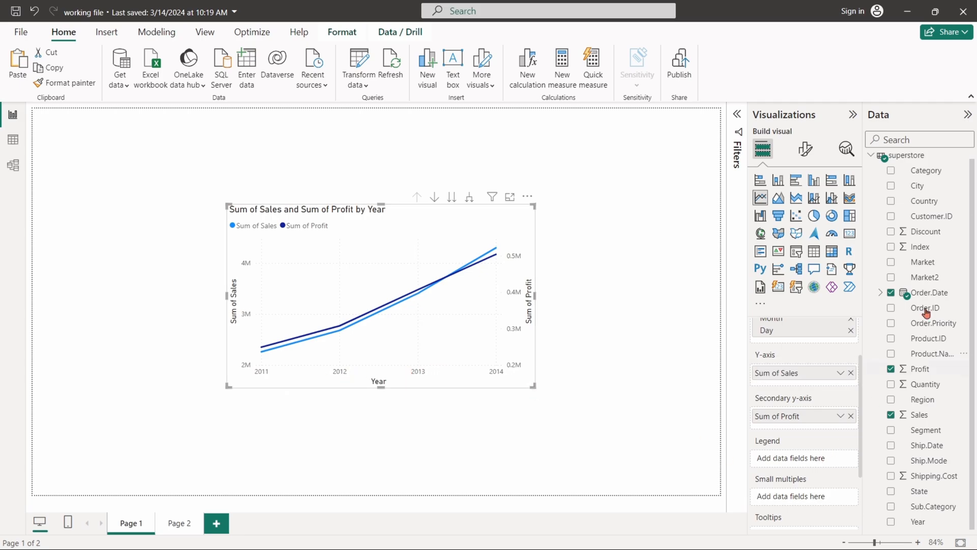
pyautogui.moveTo(925, 170); pyautogui.dragTo(810, 494)
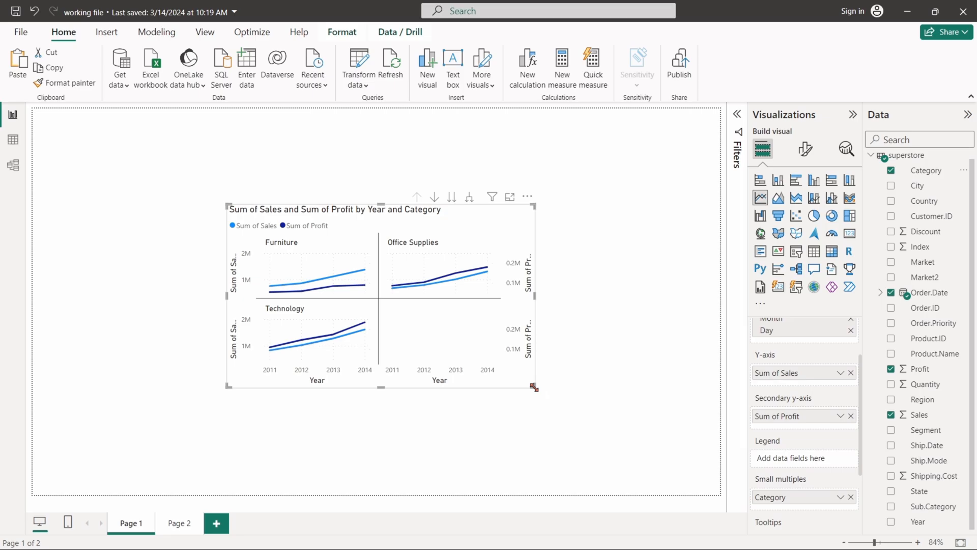
pyautogui.moveTo(534, 387); pyautogui.dragTo(609, 446)
pyautogui.moveTo(539, 205); pyautogui.dragTo(483, 157)
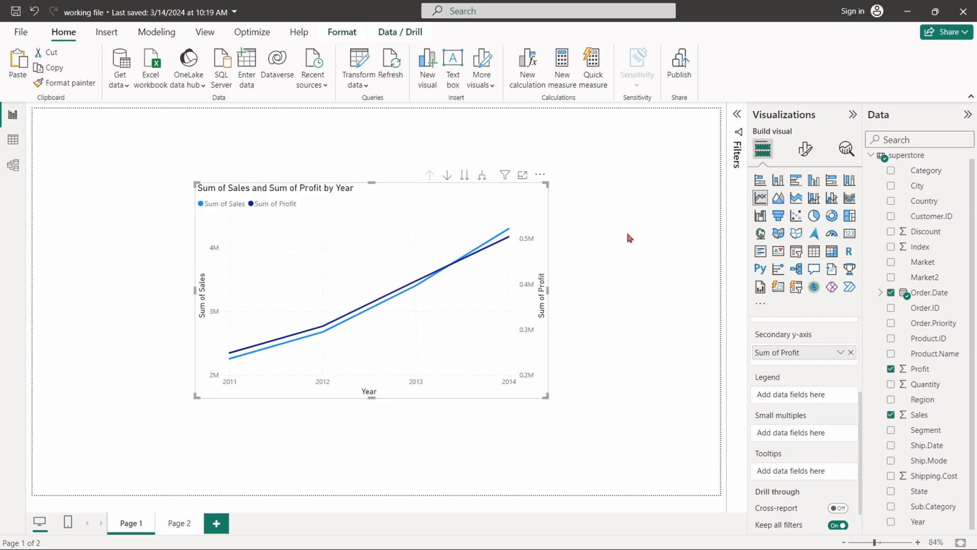
# - Switch the Sales and Profit chart to an area chart, then to a line and stacked column combo
pyautogui.click(779, 197)
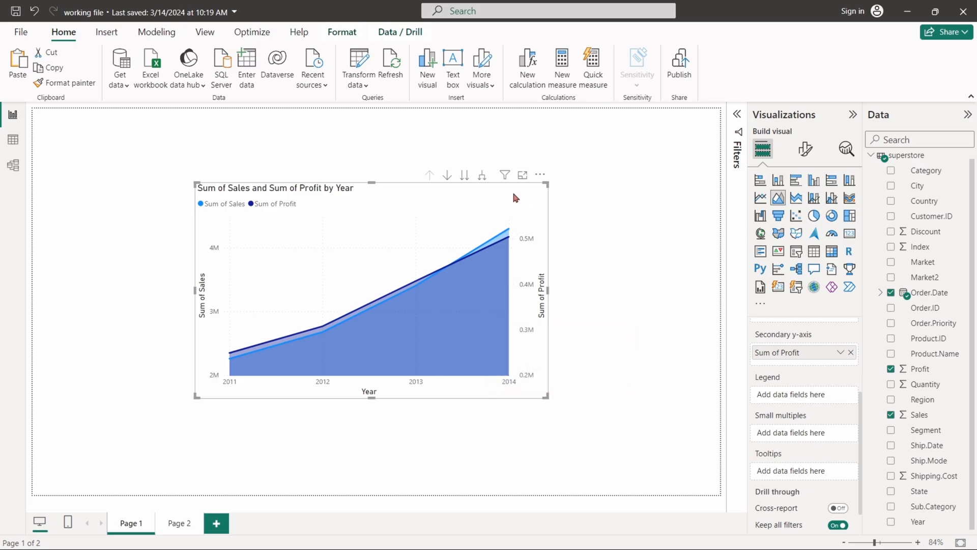
pyautogui.scroll(3, 803, 388)
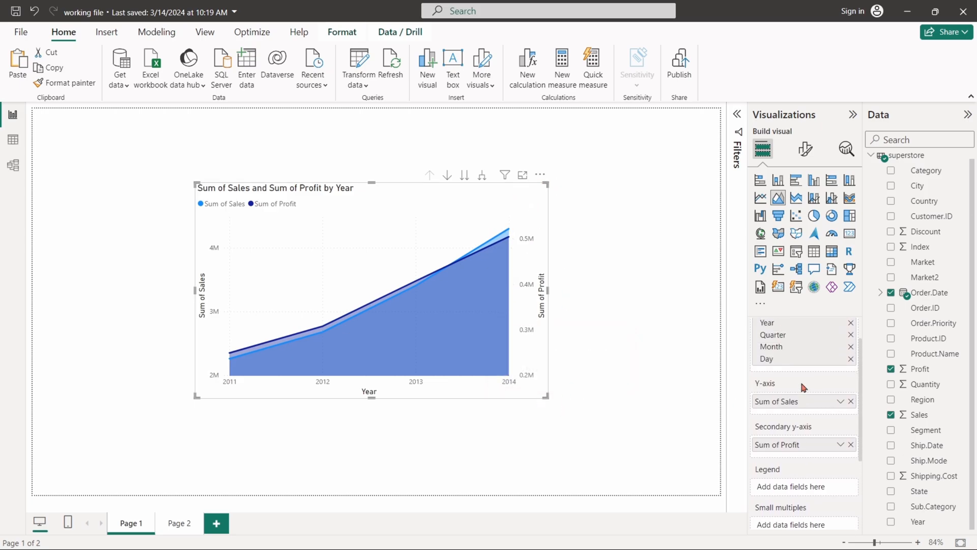
pyautogui.click(814, 198)
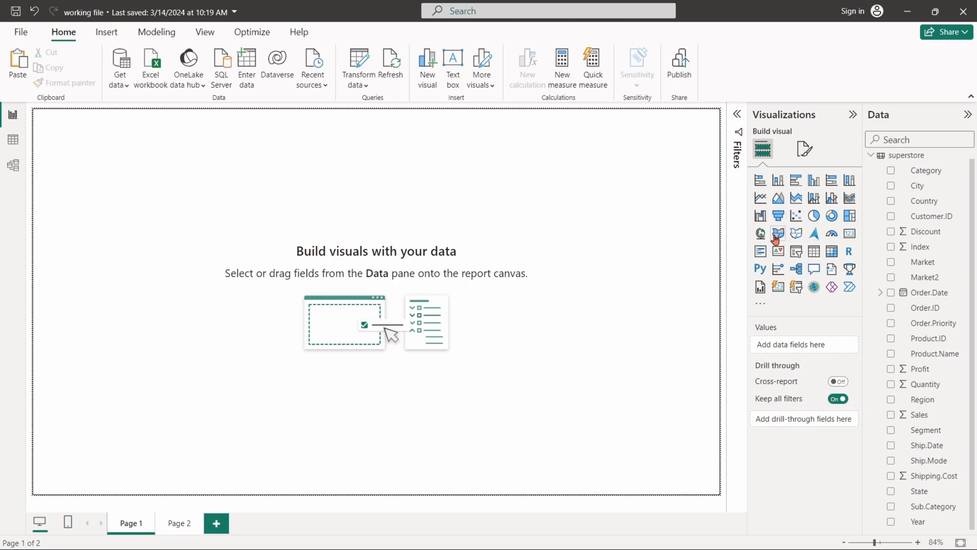
# - Add a card showing total Profit 1.47M and size it near the page centre
pyautogui.click(849, 234)
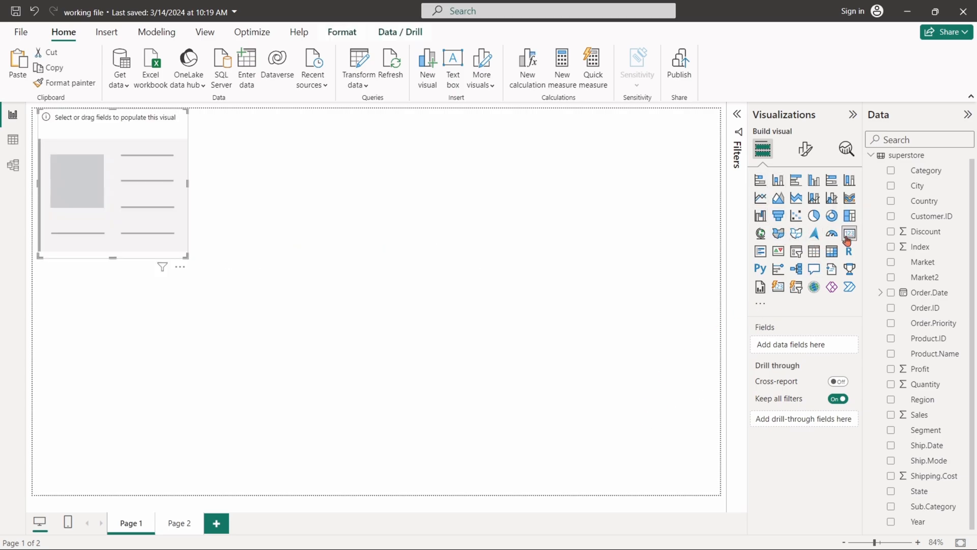
pyautogui.moveTo(145, 183); pyautogui.dragTo(333, 183)
pyautogui.moveTo(443, 359); pyautogui.dragTo(437, 299)
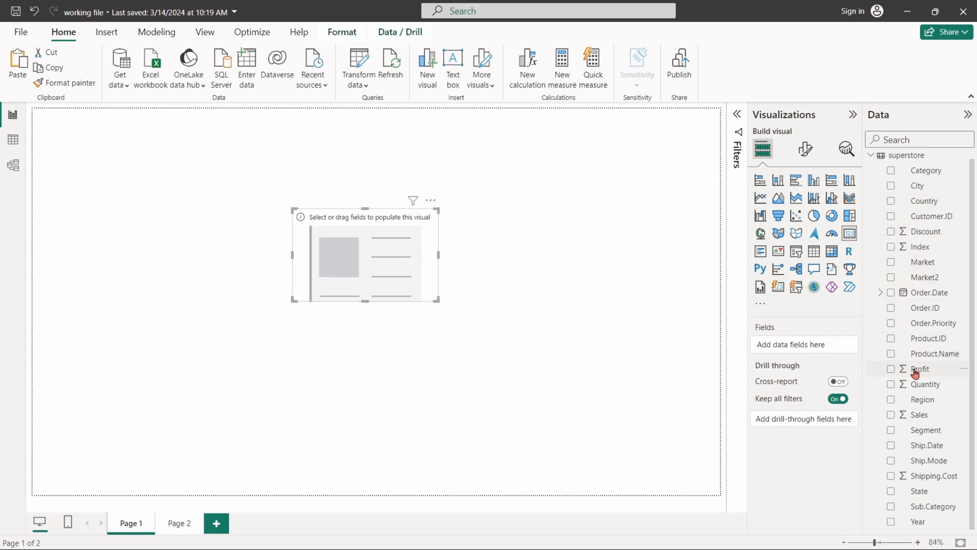
pyautogui.moveTo(916, 372); pyautogui.dragTo(798, 345)
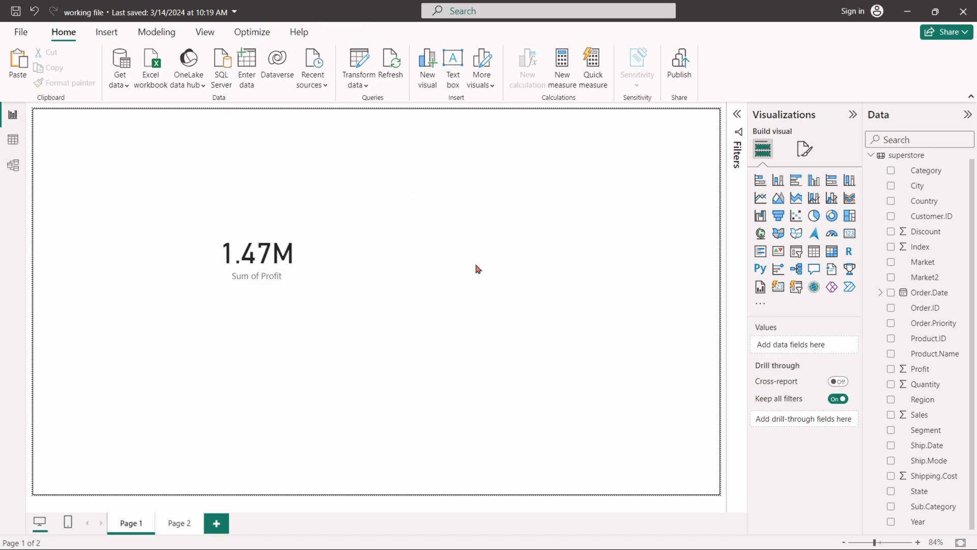
# - Add a second card showing total Sales 12.64M aligned right of the Profit card
pyautogui.click(849, 233)
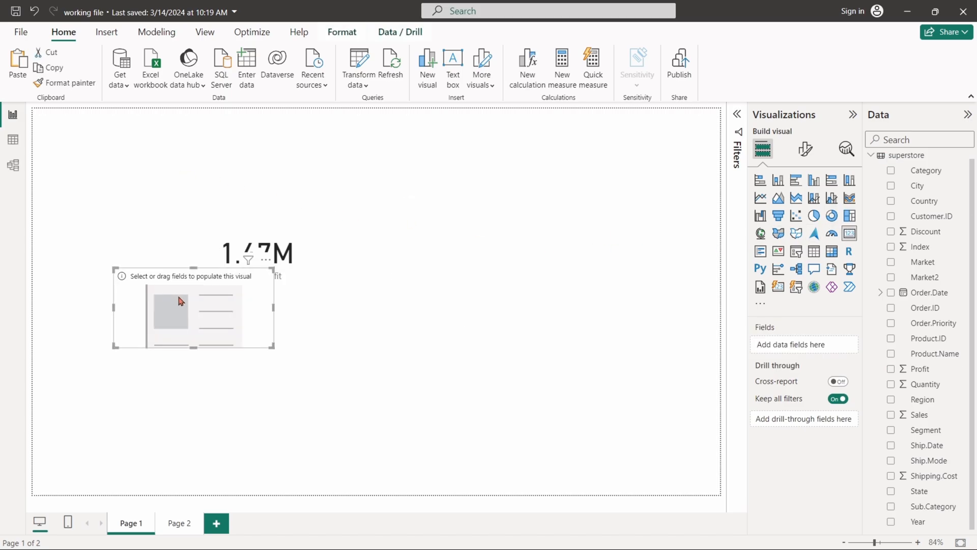
pyautogui.moveTo(179, 302); pyautogui.dragTo(397, 267)
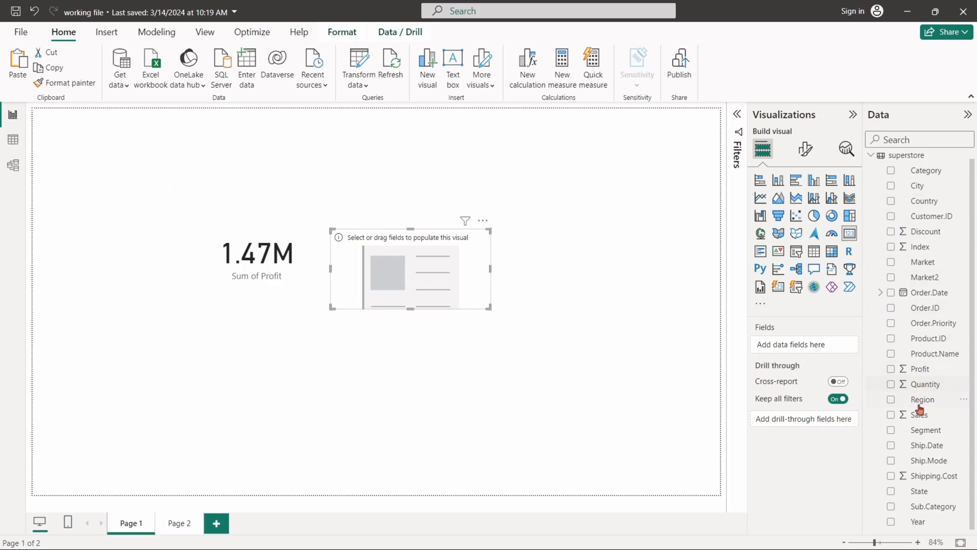
pyautogui.moveTo(919, 413); pyautogui.dragTo(795, 344)
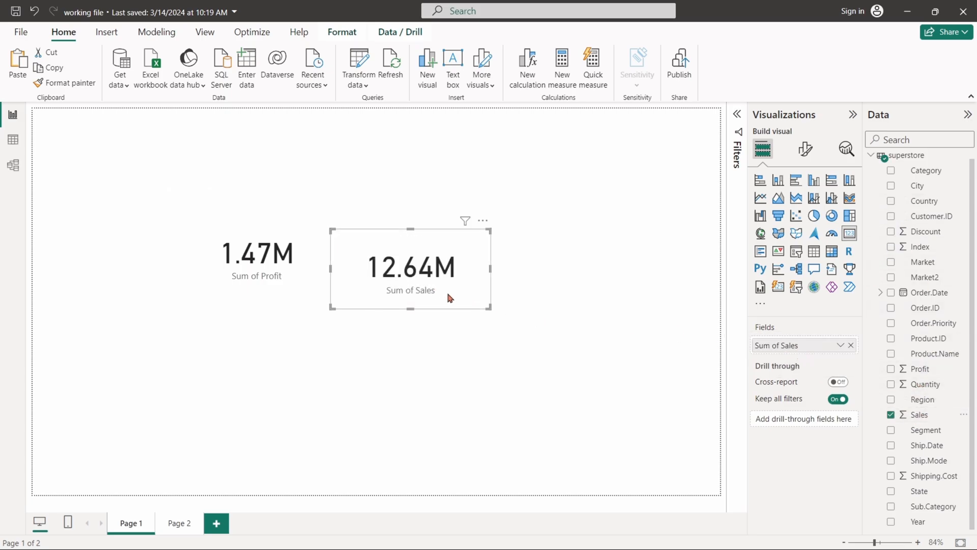
pyautogui.moveTo(446, 291); pyautogui.dragTo(439, 278)
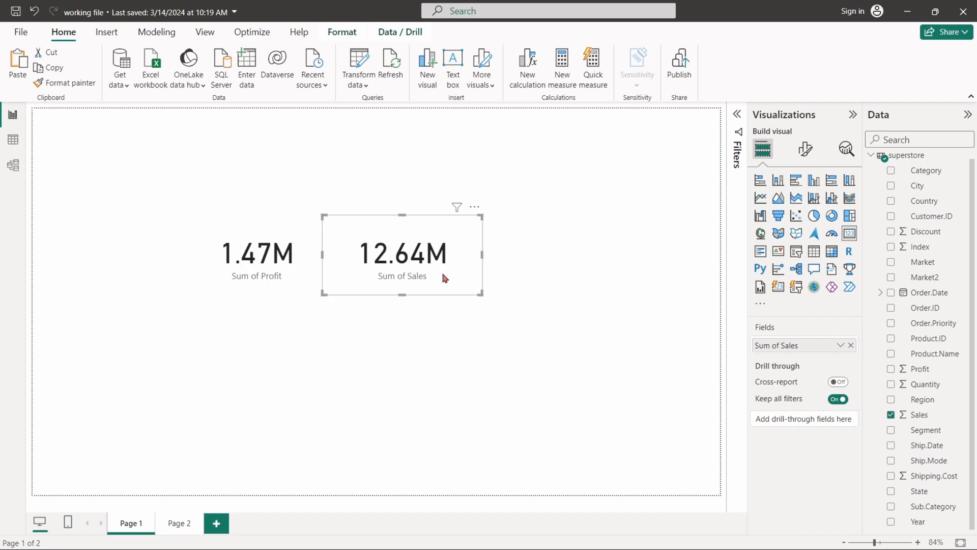
pyautogui.click(617, 322)
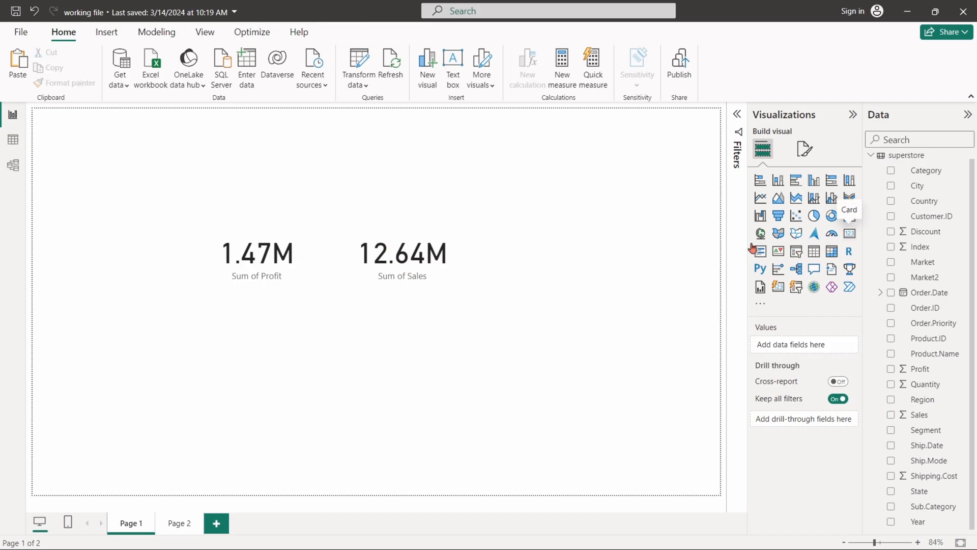
# - Add a third card showing total Quantity 178.31K aligned in the same row
pyautogui.click(850, 233)
pyautogui.moveTo(201, 305); pyautogui.dragTo(577, 265)
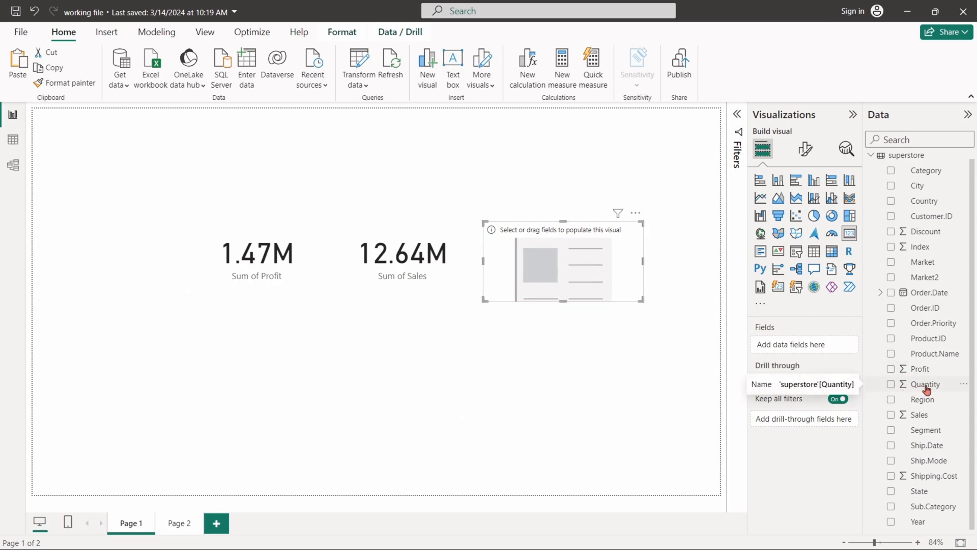
pyautogui.moveTo(927, 386); pyautogui.dragTo(794, 346)
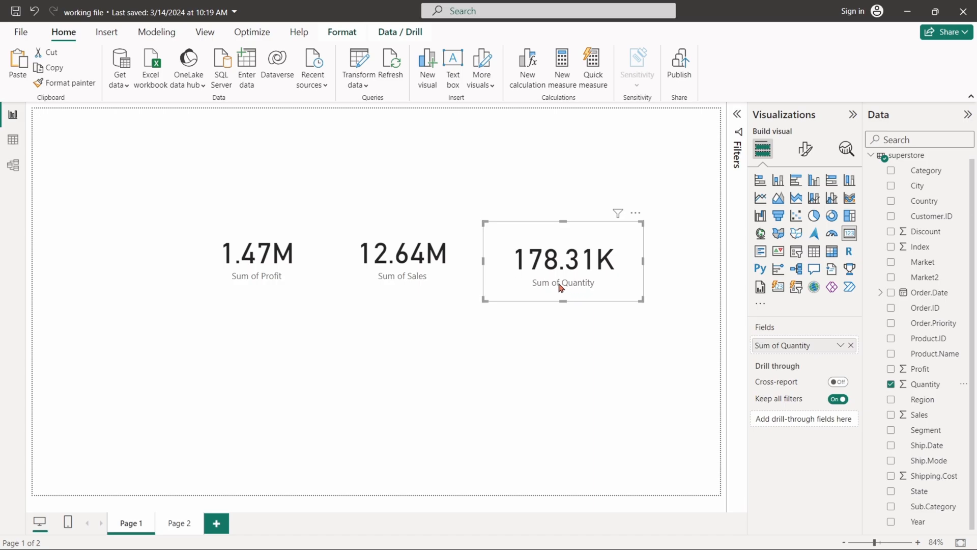
pyautogui.moveTo(584, 241)
pyautogui.mouseDown()
pyautogui.moveTo(586, 229)
pyautogui.moveTo(585, 275)
pyautogui.mouseUp()
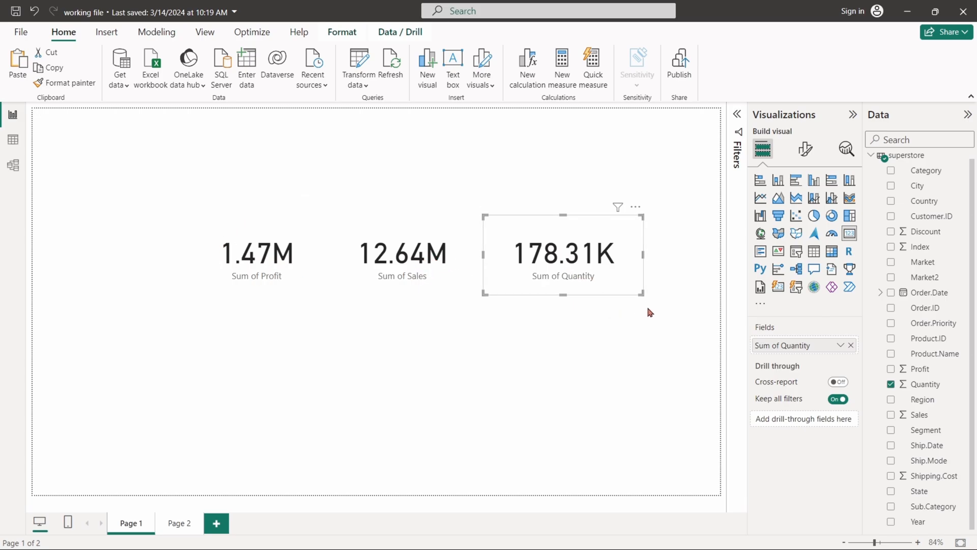
pyautogui.click(427, 272)
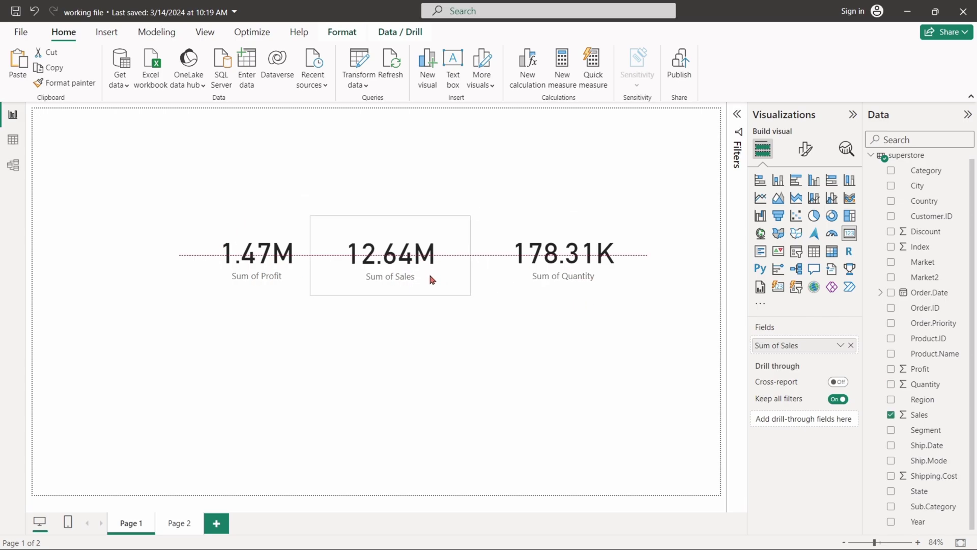
pyautogui.click(512, 348)
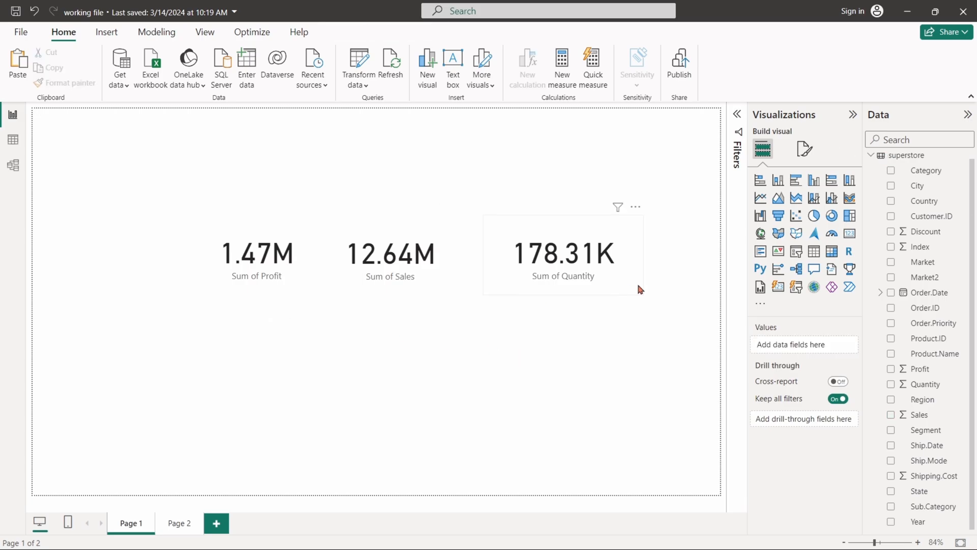
pyautogui.click(661, 352)
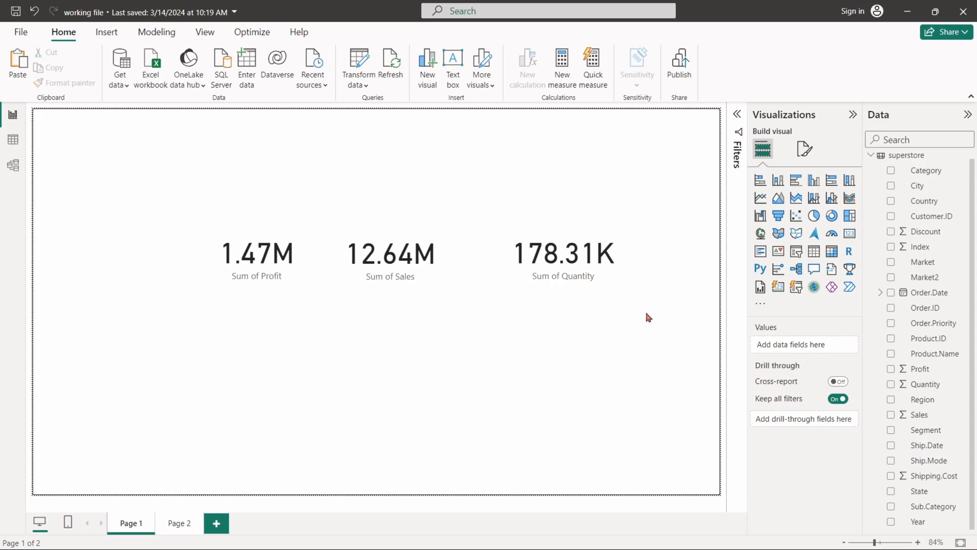
# - Delete all three cards and place a widened multi-row card at the page centre
pyautogui.hotkey('ctrl', 'a')
pyautogui.press('Delete')
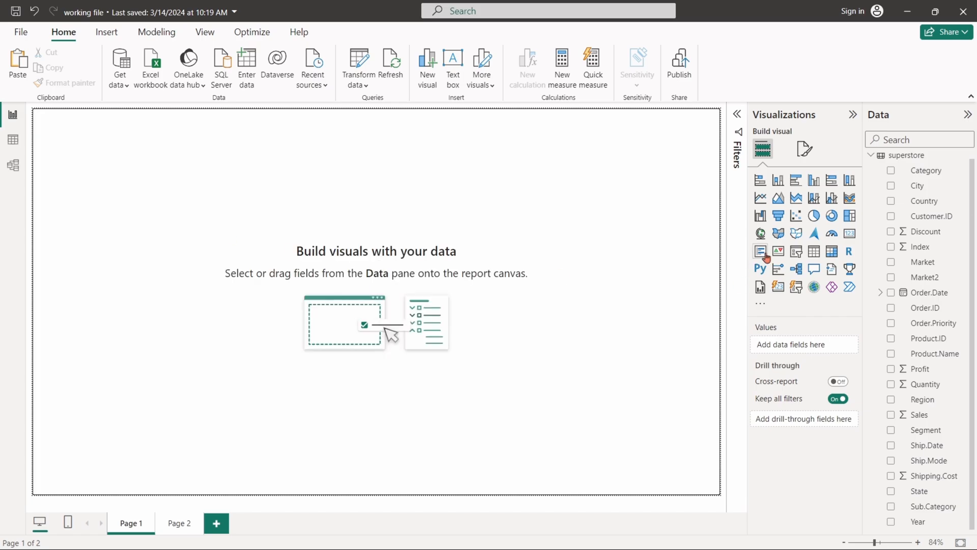
pyautogui.click(761, 252)
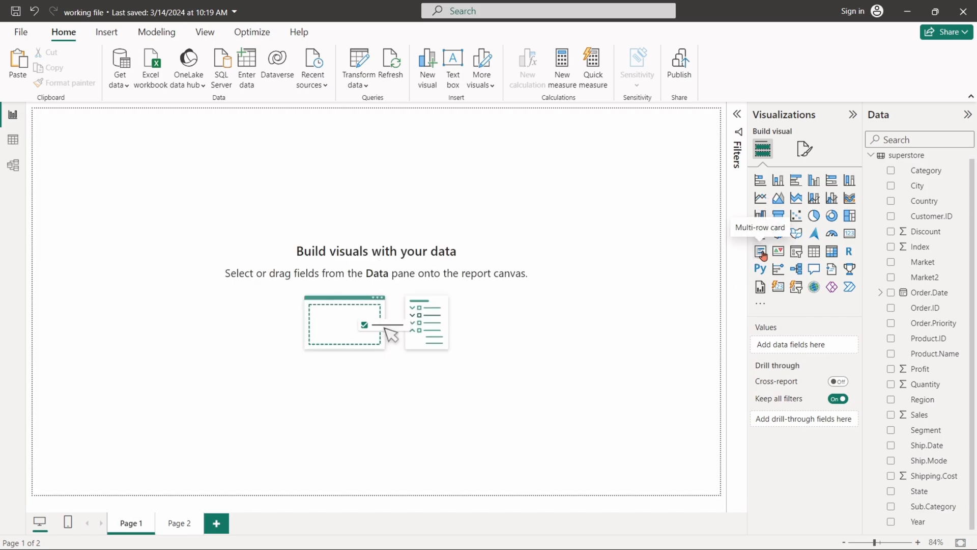
pyautogui.moveTo(113, 183); pyautogui.dragTo(280, 273)
pyautogui.moveTo(356, 349)
pyautogui.mouseDown()
pyautogui.moveTo(565, 333)
pyautogui.moveTo(534, 363)
pyautogui.mouseUp()
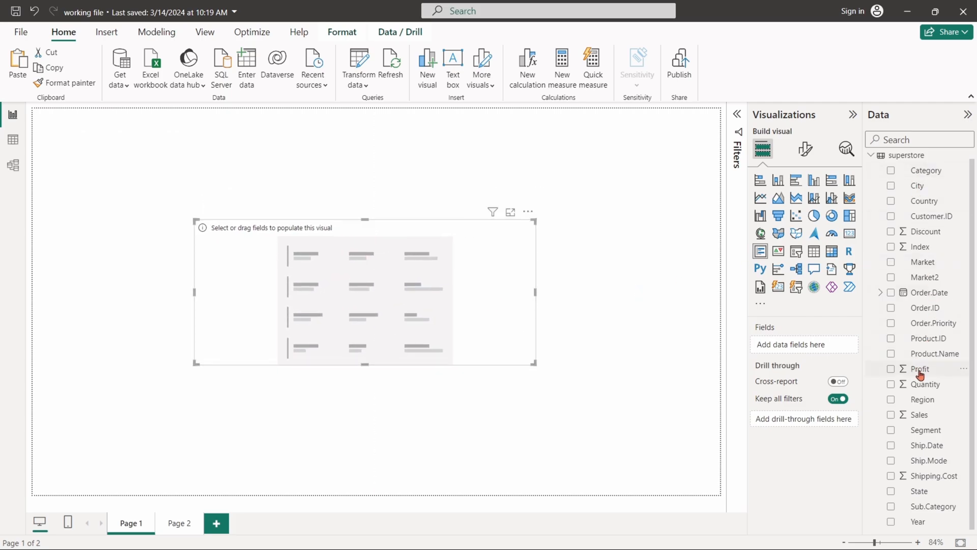
# - Show Sum of Profit by Category in the multi-row card (Technology, Office Supplies, Furniture) and fit its size to the rows
pyautogui.click(891, 369)
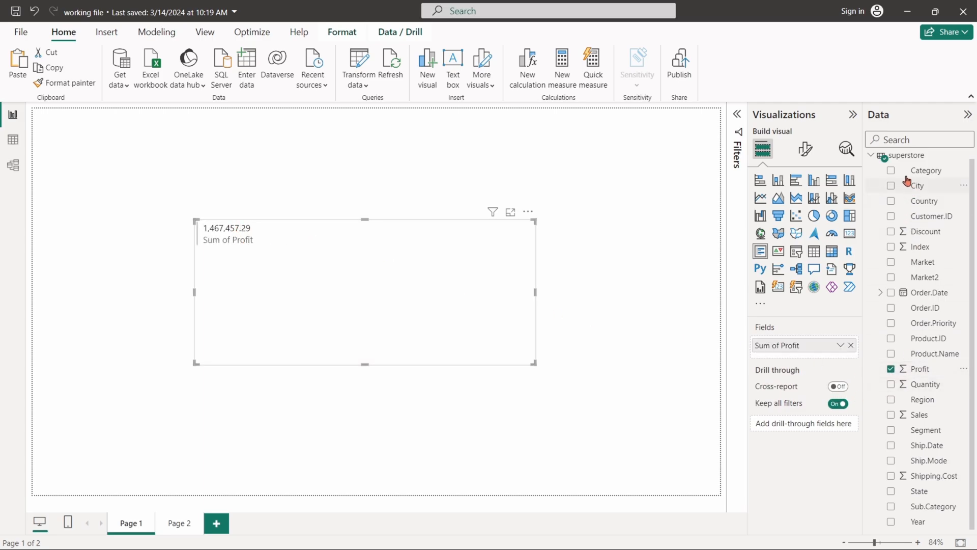
pyautogui.click(891, 170)
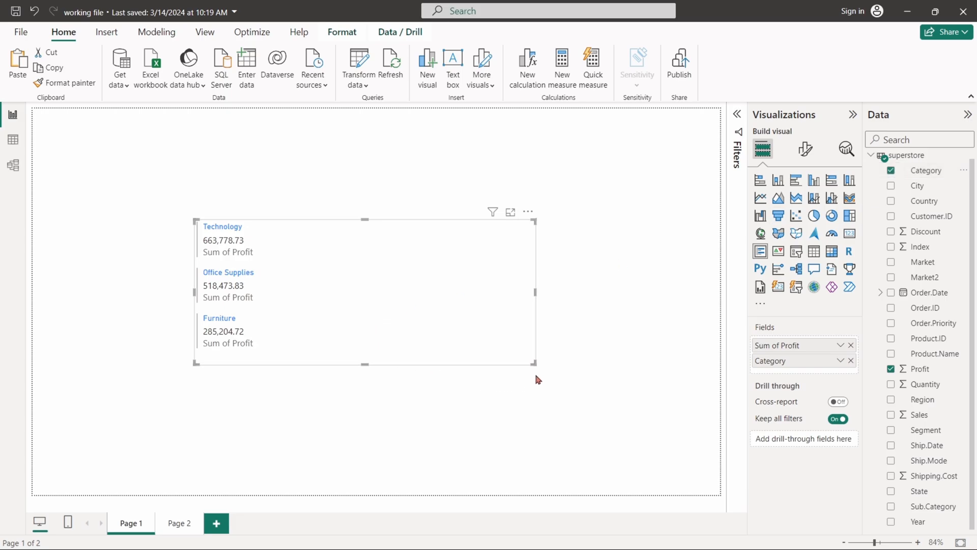
pyautogui.moveTo(533, 366)
pyautogui.mouseDown()
pyautogui.moveTo(315, 374)
pyautogui.moveTo(429, 370)
pyautogui.mouseUp()
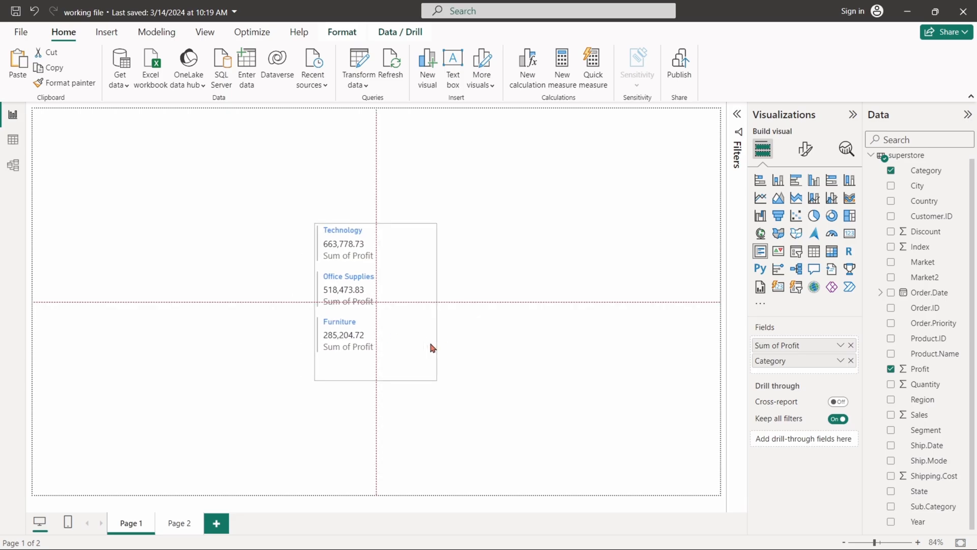
pyautogui.click(461, 374)
pyautogui.click(397, 344)
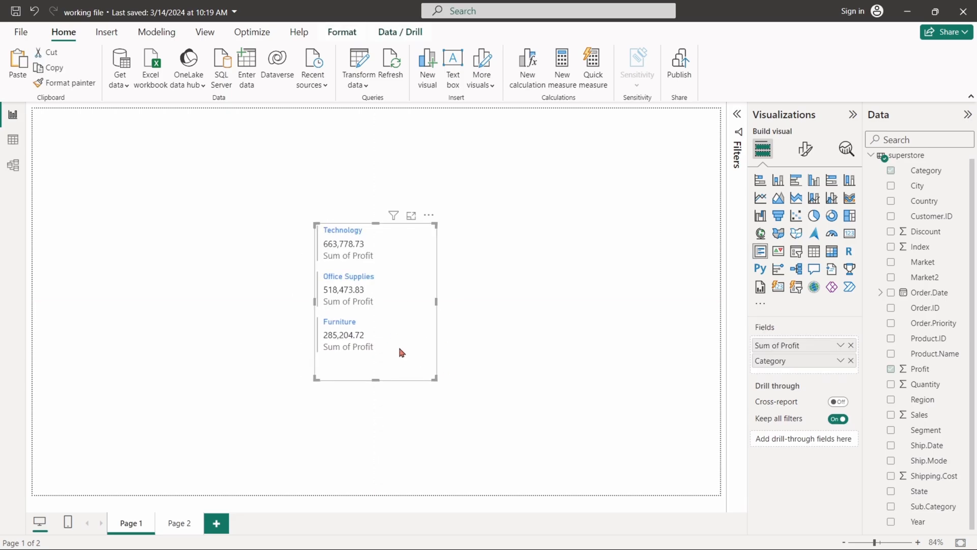